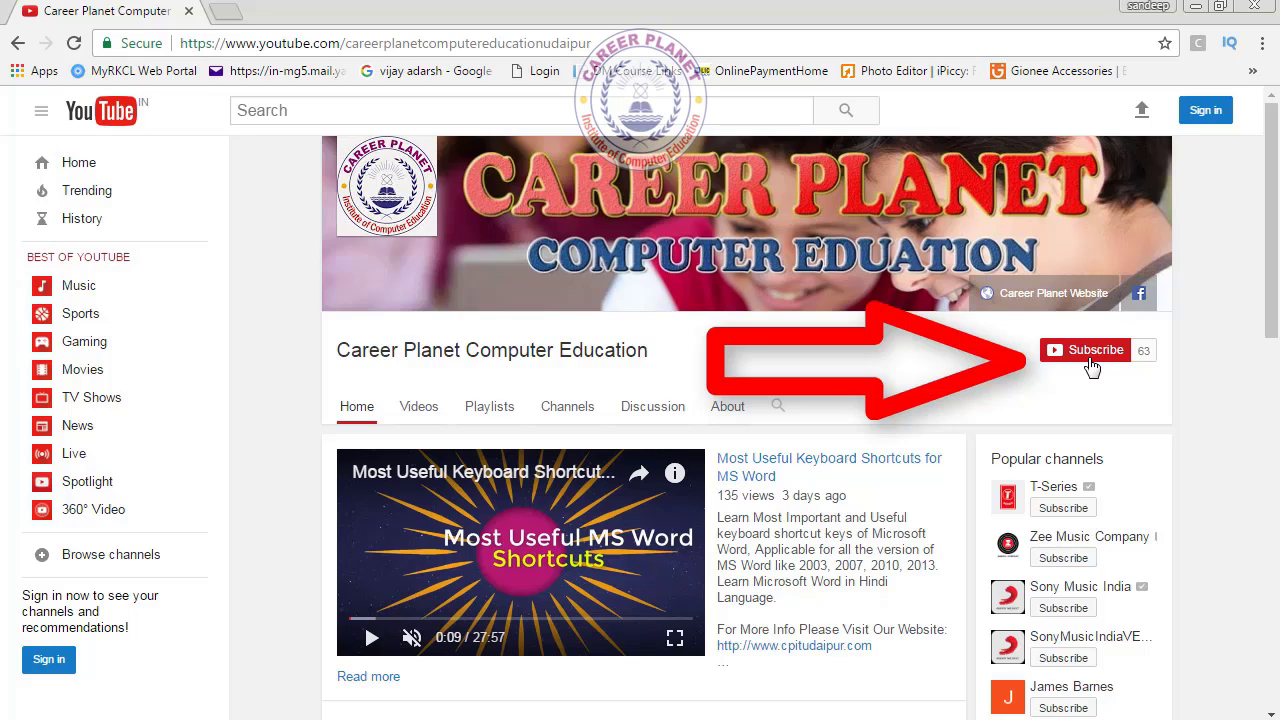
pyautogui.click(813, 476)
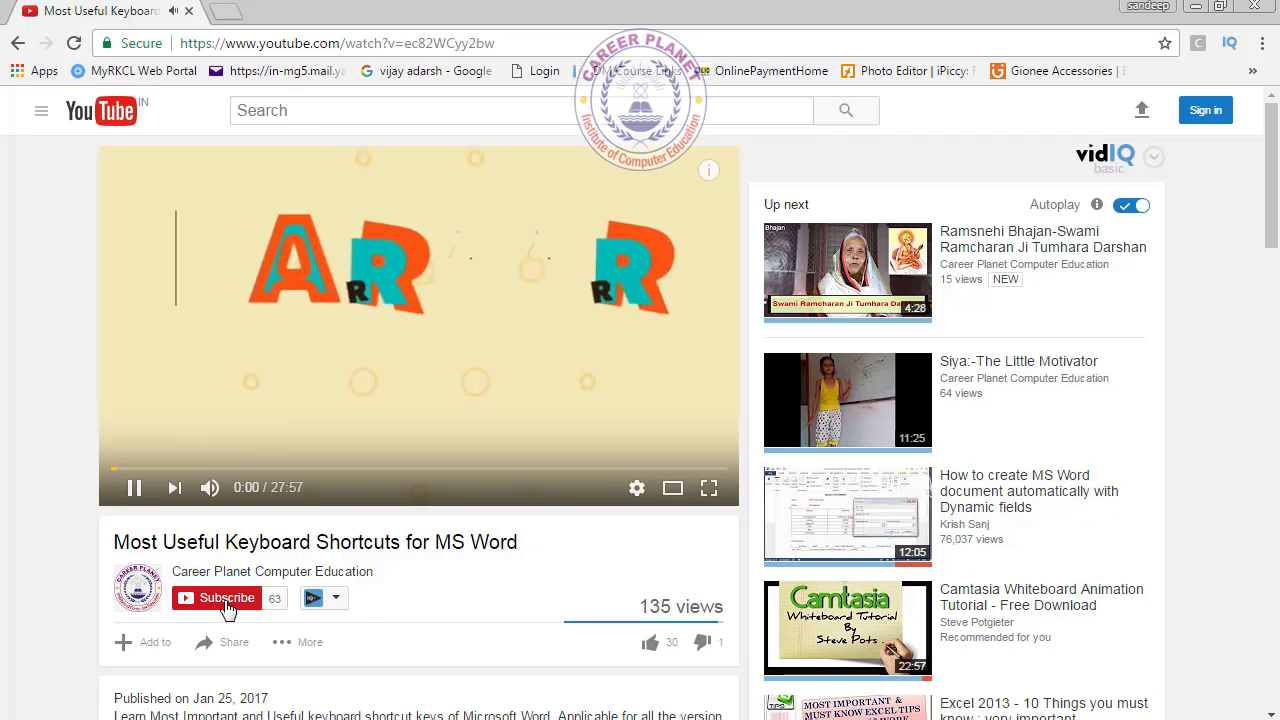
pyautogui.click(652, 643)
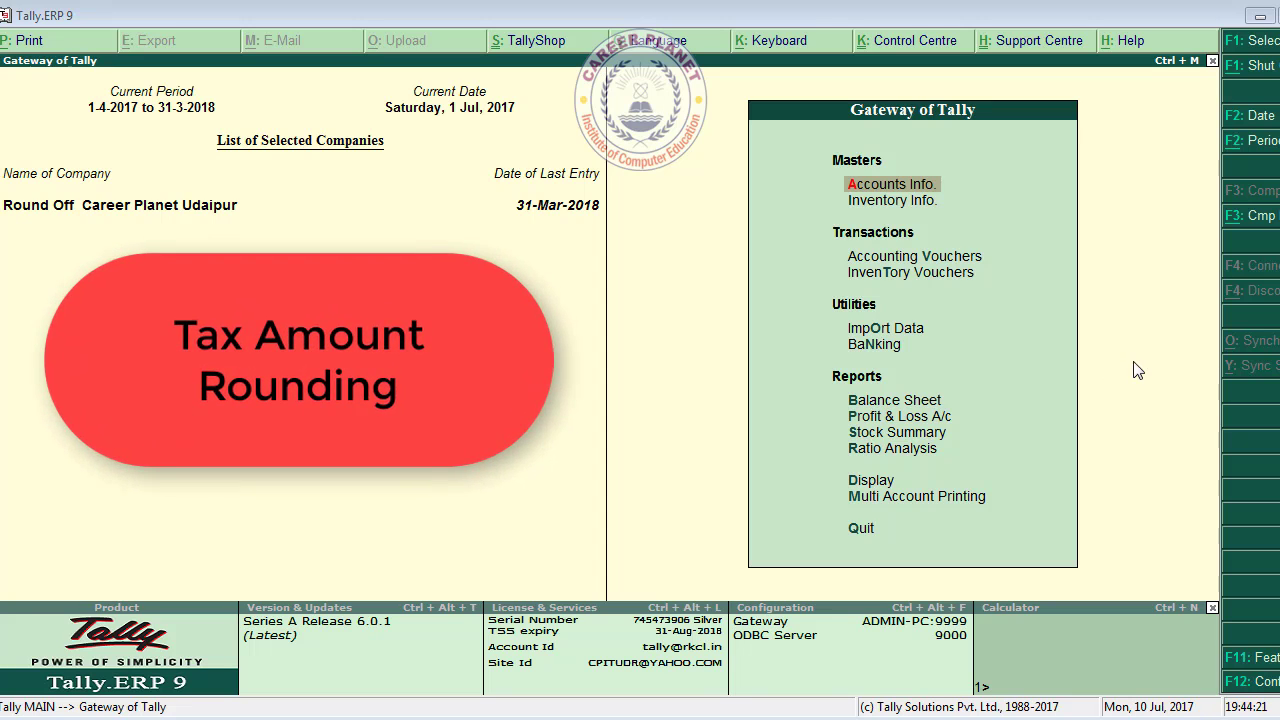
# Open the existing CGST ledger for alteration from the single-ledger accounts masters.
pyautogui.press('Return')
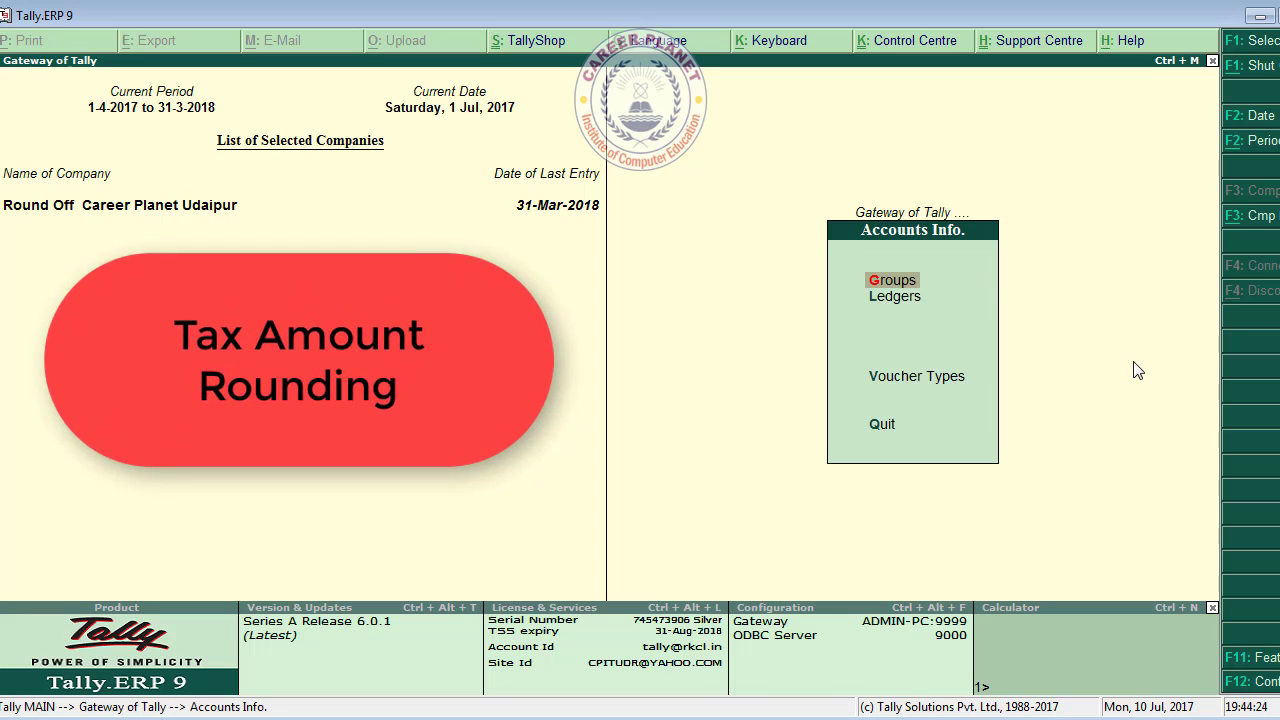
pyautogui.press('Down')
pyautogui.press('Return')
pyautogui.press('Down')
pyautogui.press('Down')
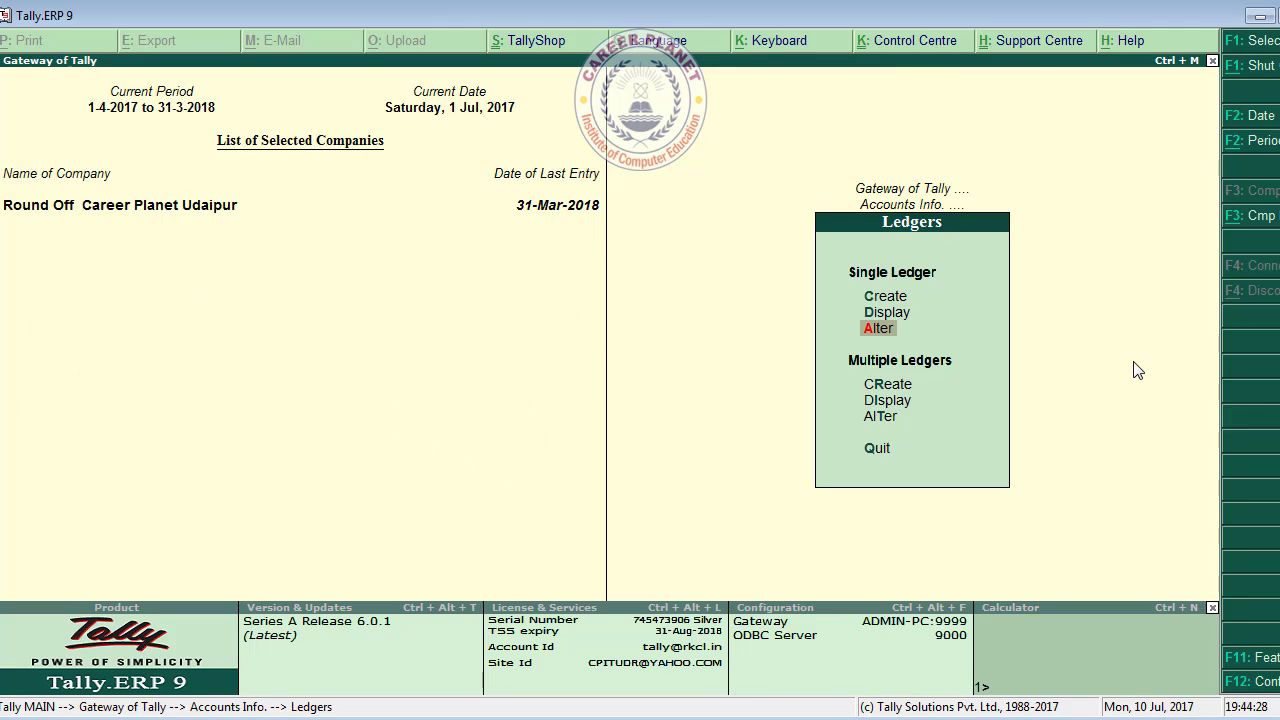
pyautogui.press('Return')
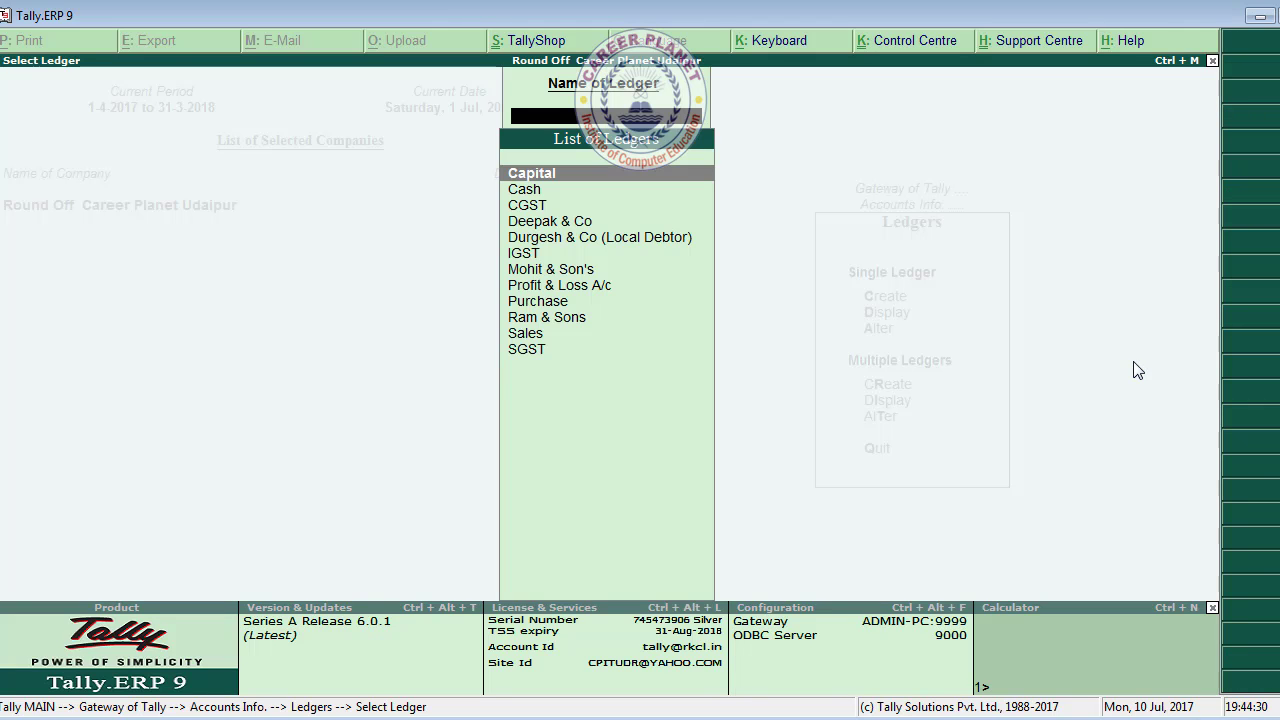
pyautogui.press('Down')
pyautogui.press('Down')
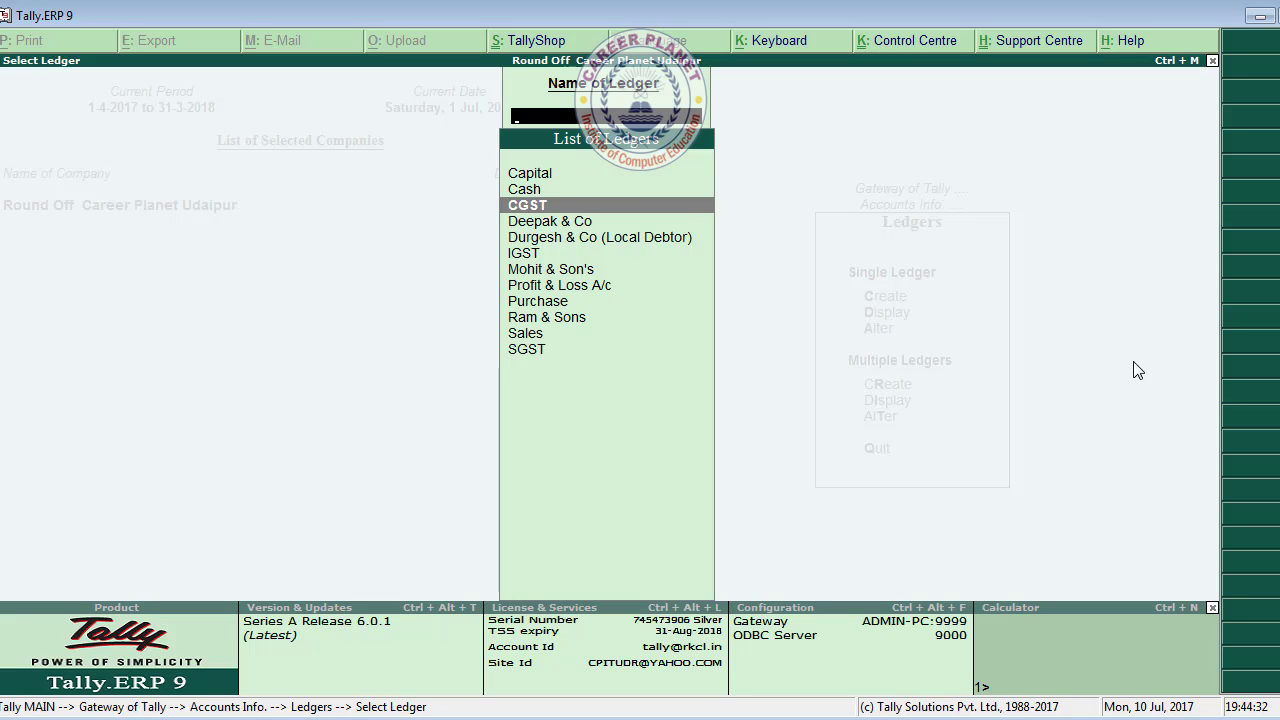
pyautogui.press('Return')
# Set the CGST ledger's rounding method to Normal Rounding, keeping GST and Central Tax as its tax settings.
pyautogui.press('Return')
pyautogui.press('Return')
pyautogui.press('Return')
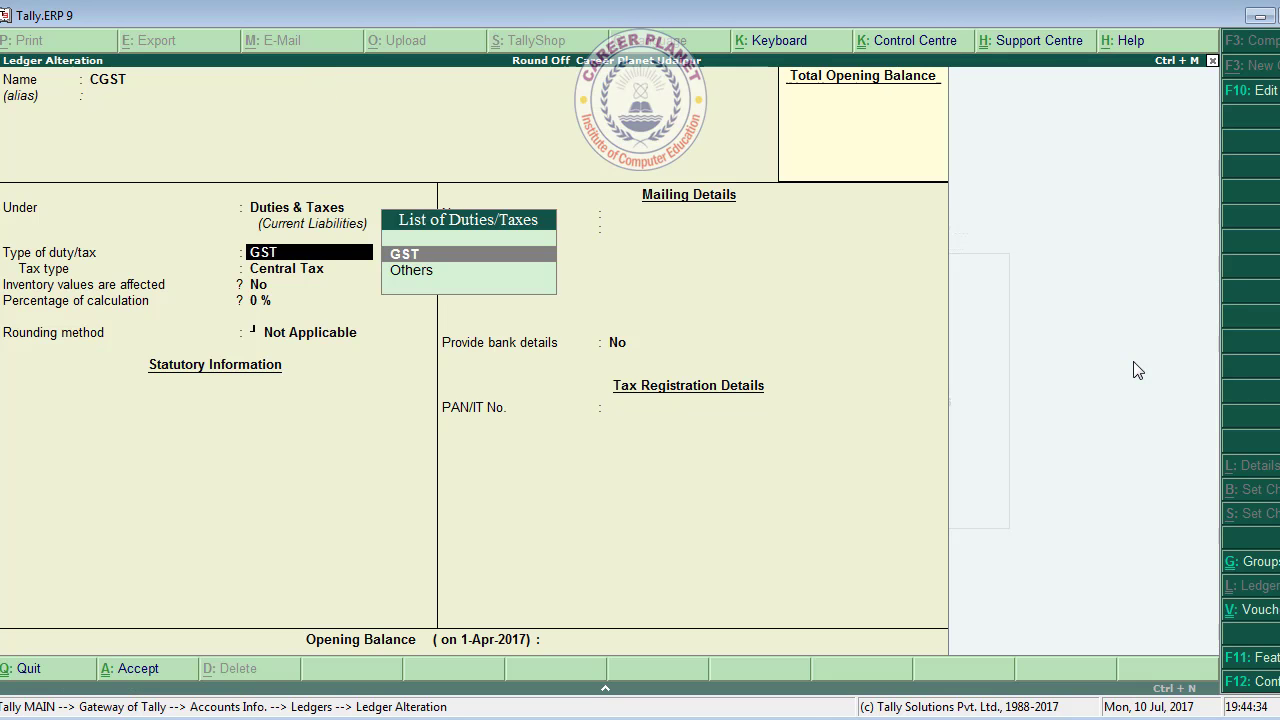
pyautogui.press('Return')
pyautogui.press('Return')
pyautogui.press('Return')
pyautogui.press('Return')
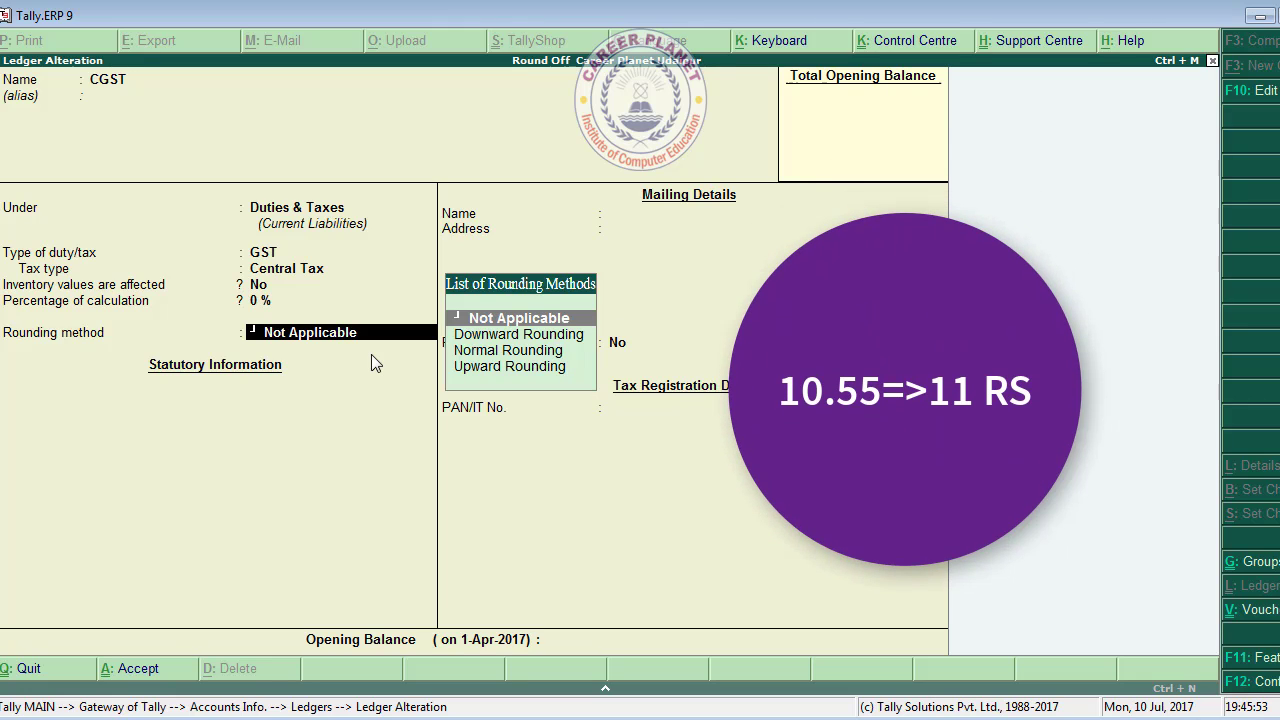
pyautogui.press('Down')
pyautogui.press('Down')
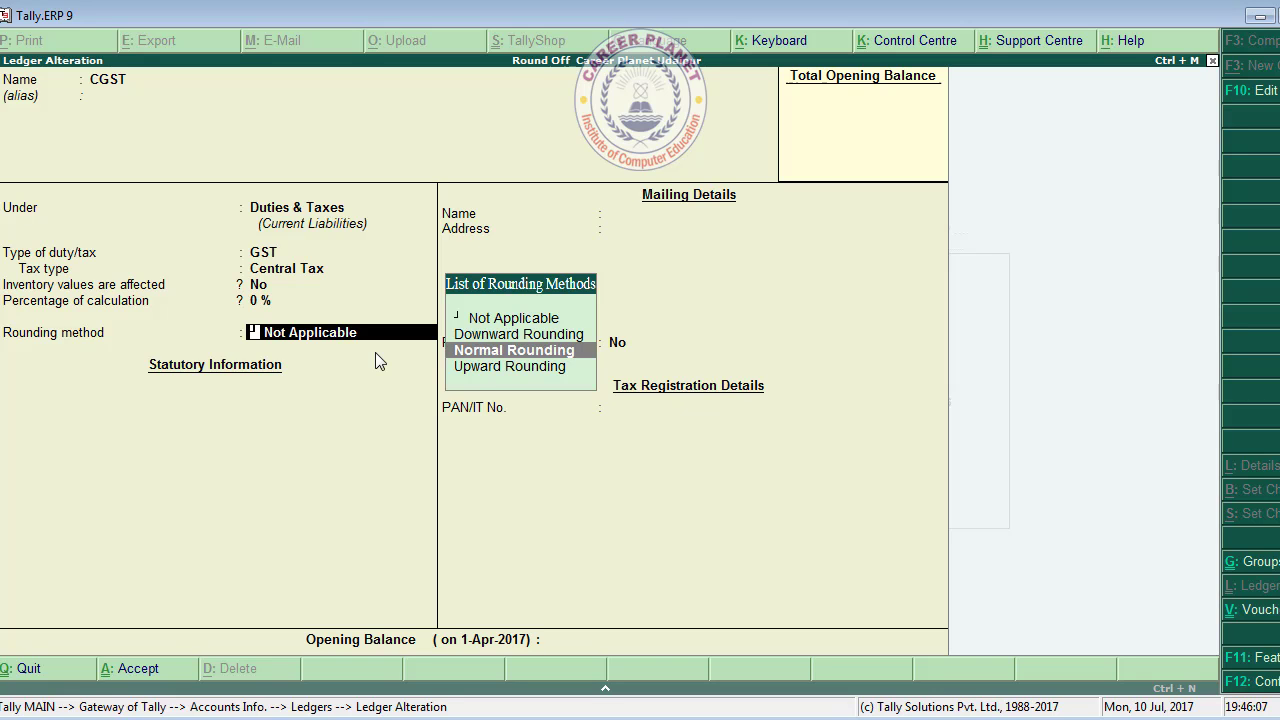
pyautogui.press('Return')
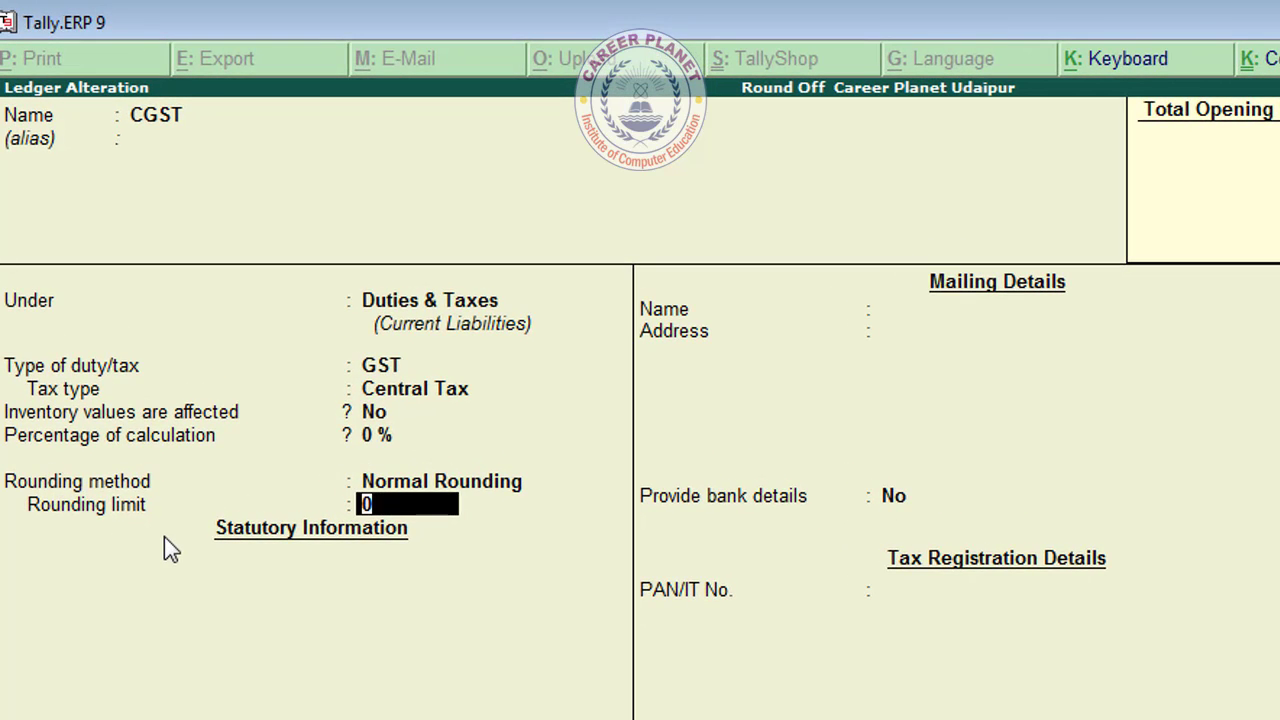
# Set the CGST ledger's rounding limit to 1 and save the ledger.
pyautogui.write('1')
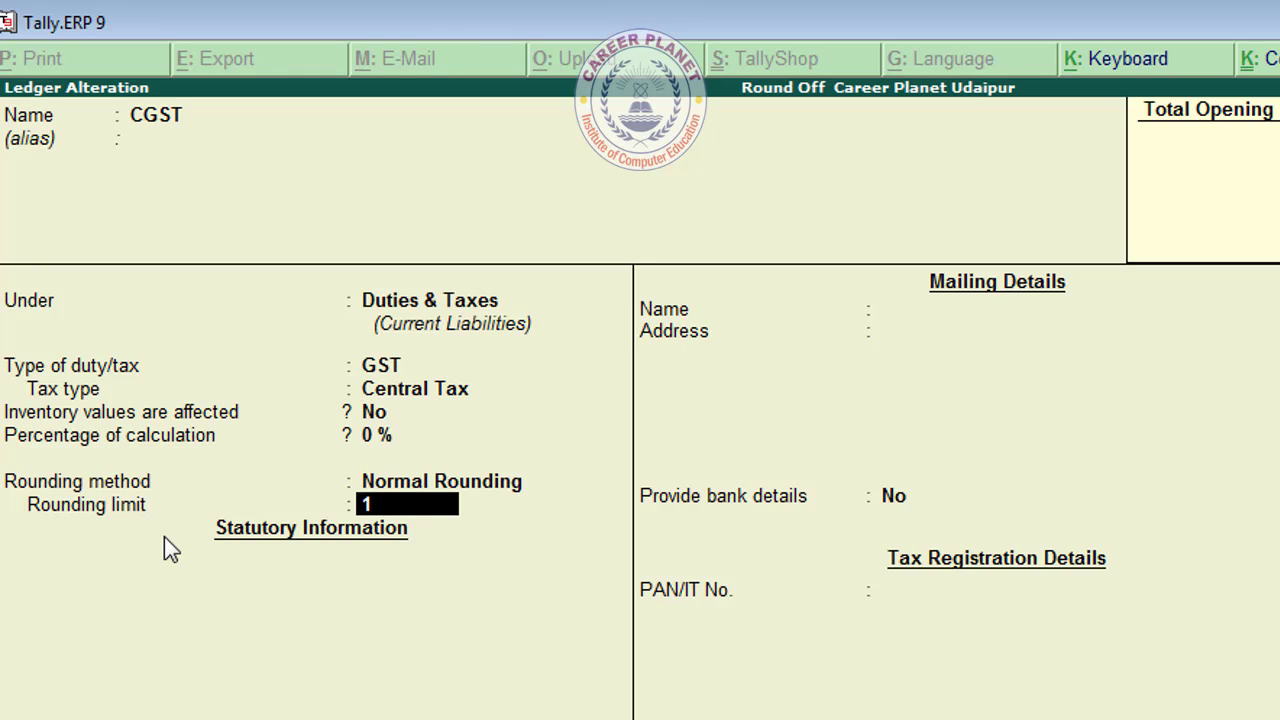
pyautogui.press('Return')
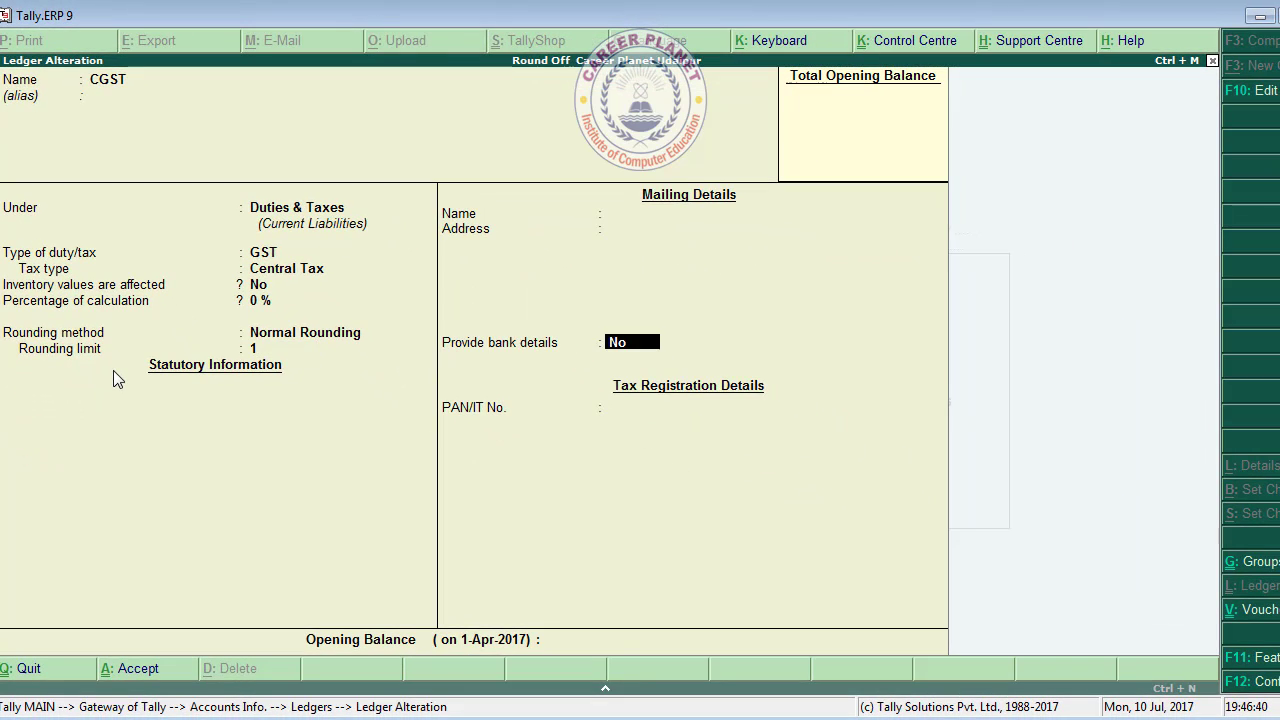
pyautogui.press('Return')
pyautogui.press('Return')
pyautogui.press('Return')
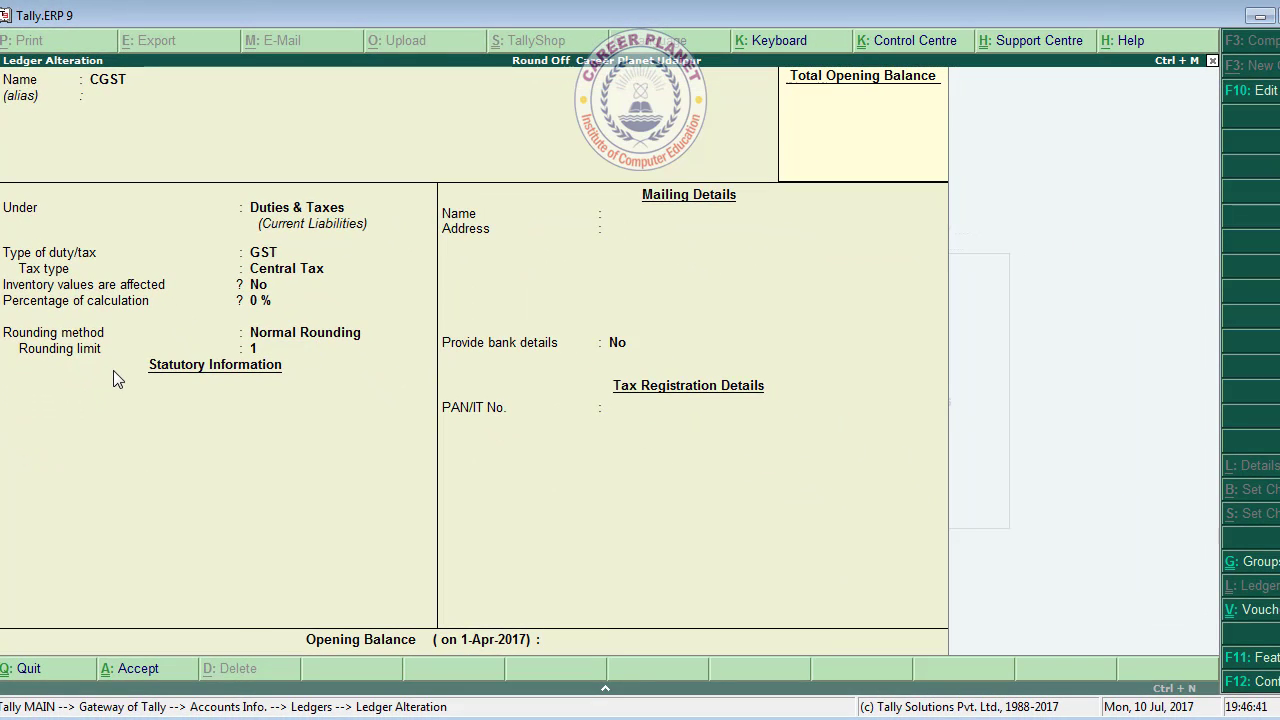
# Open the SGST ledger for alteration and set its rounding method to Normal Rounding.
pyautogui.write('s')
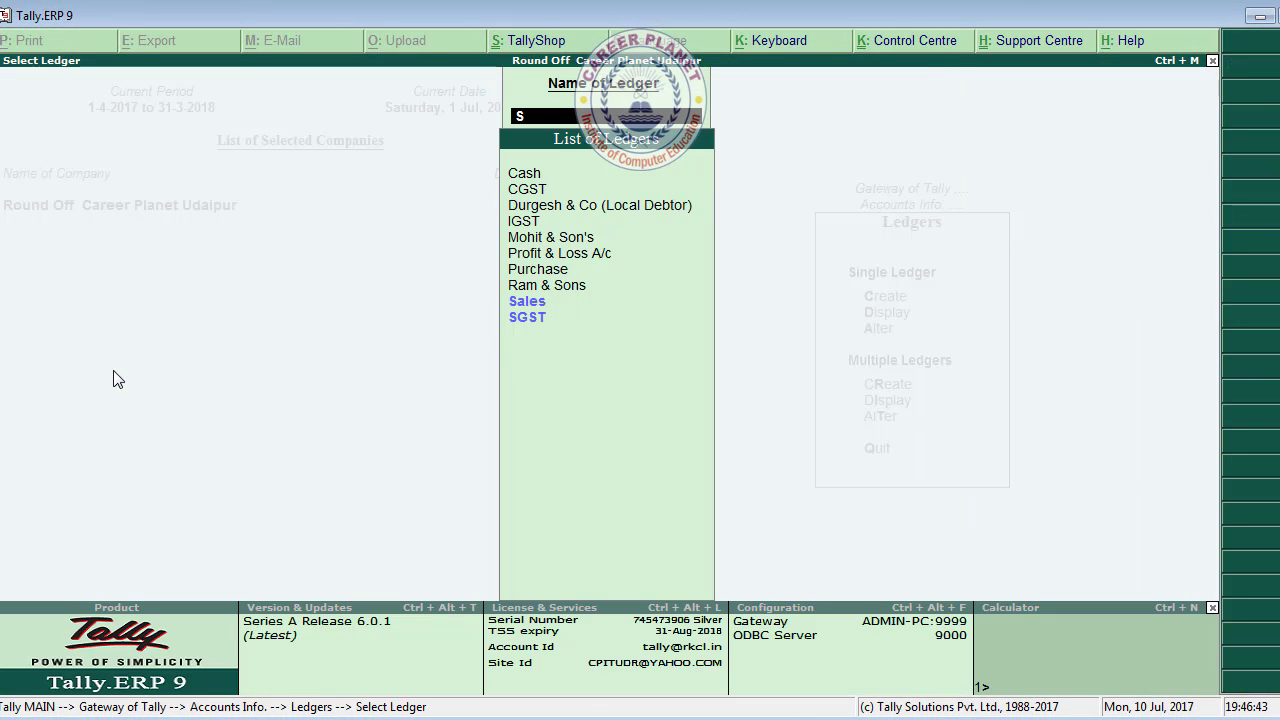
pyautogui.press('Down')
pyautogui.press('Return')
pyautogui.press('Return')
pyautogui.press('Return')
pyautogui.press('Return')
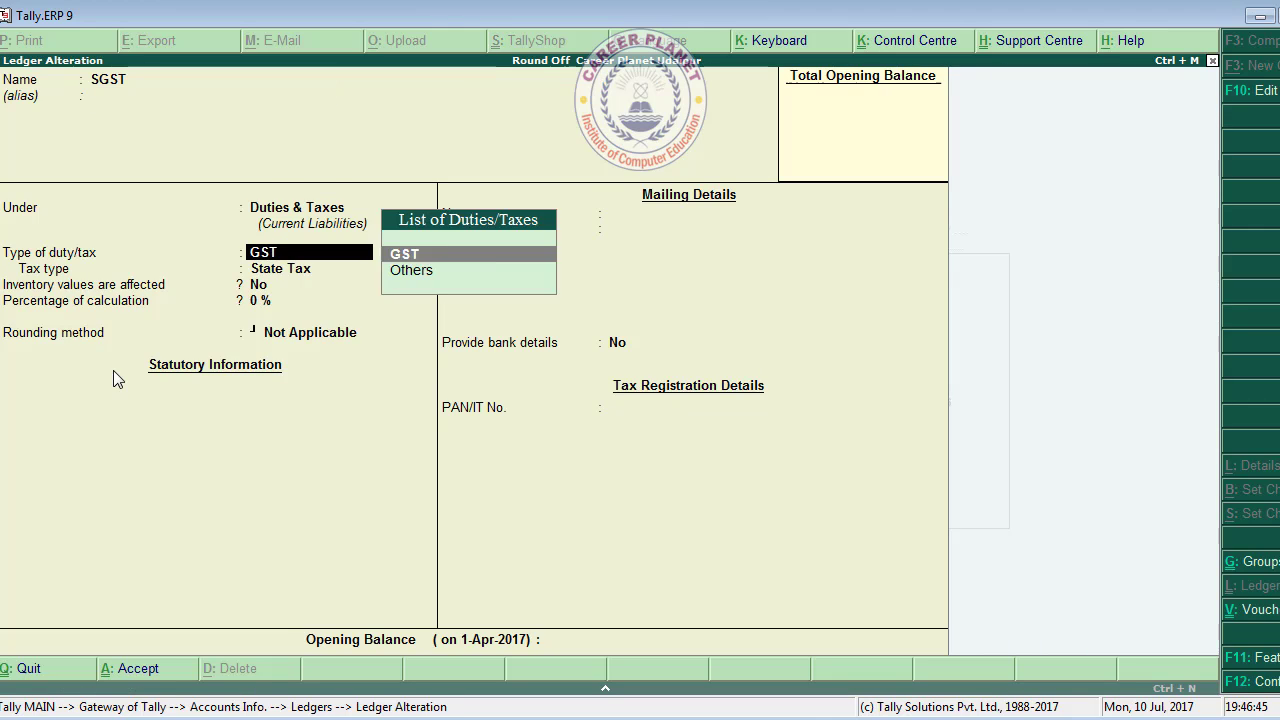
pyautogui.press('Return')
pyautogui.press('Return')
pyautogui.press('Return')
pyautogui.press('Down')
pyautogui.press('Down')
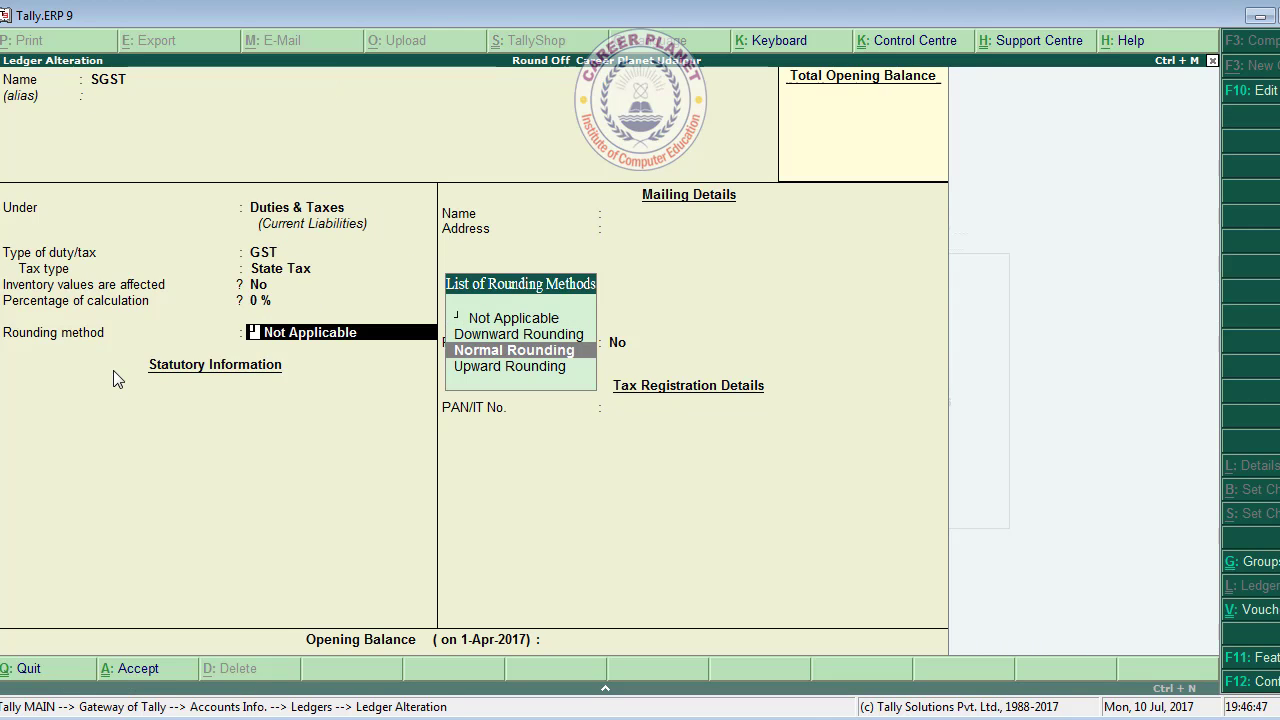
pyautogui.press('Return')
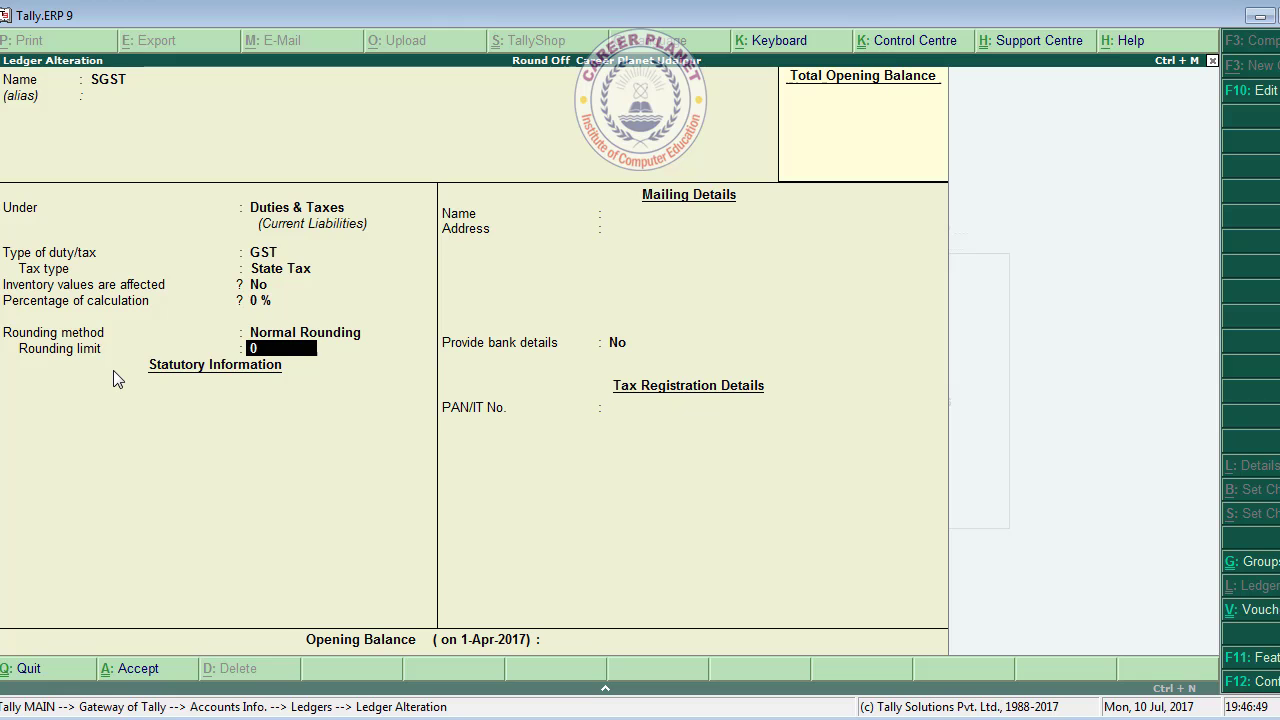
# Set the SGST ledger's rounding limit to 1 and save the ledger.
pyautogui.write('1')
pyautogui.press('Return')
pyautogui.press('Return')
pyautogui.press('Return')
pyautogui.press('Return')
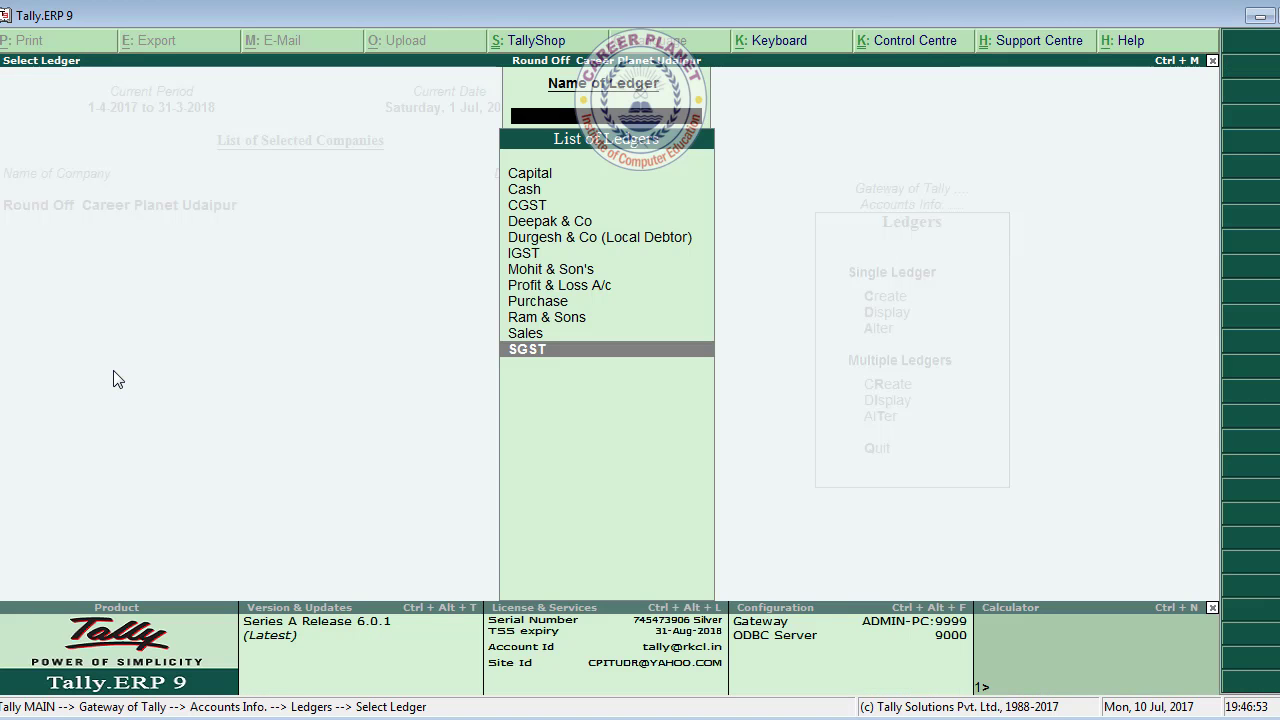
# Start a sales voucher for the party Durgesh & Co (Local Debtor) using the Sales ledger.
pyautogui.press('Escape')
pyautogui.press('Escape')
pyautogui.press('Escape')
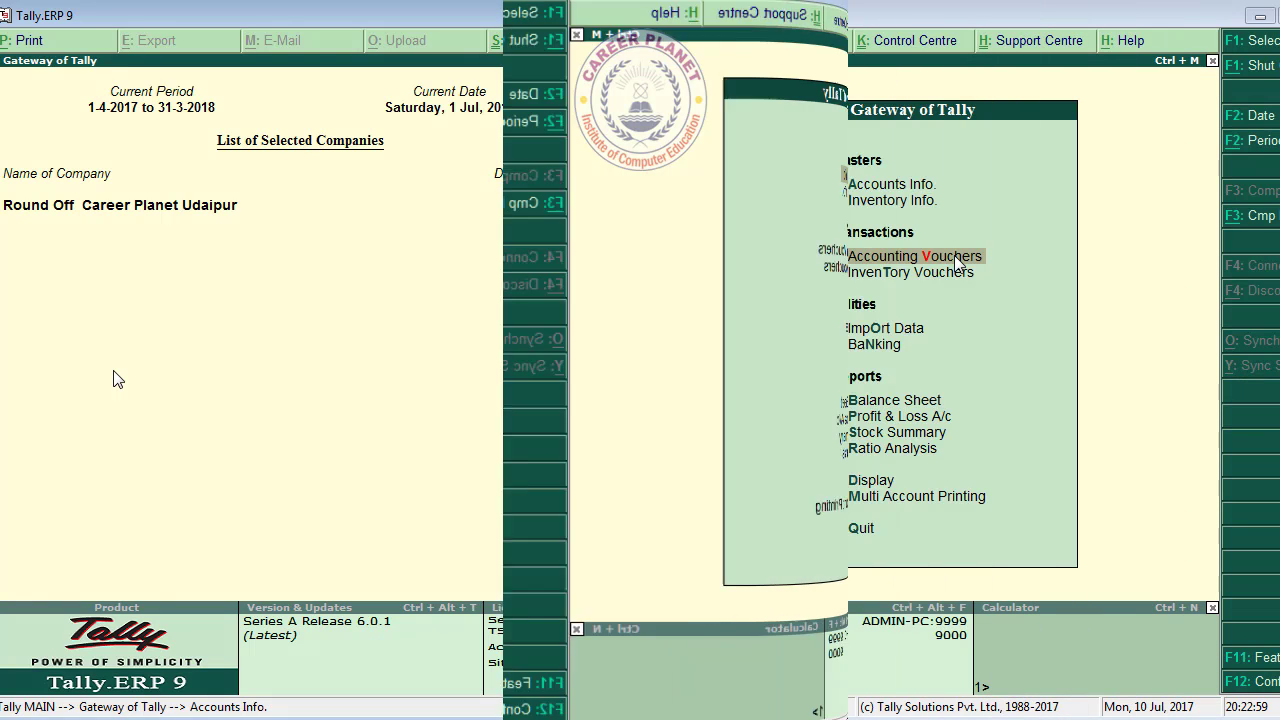
pyautogui.press('v')
pyautogui.press('Return')
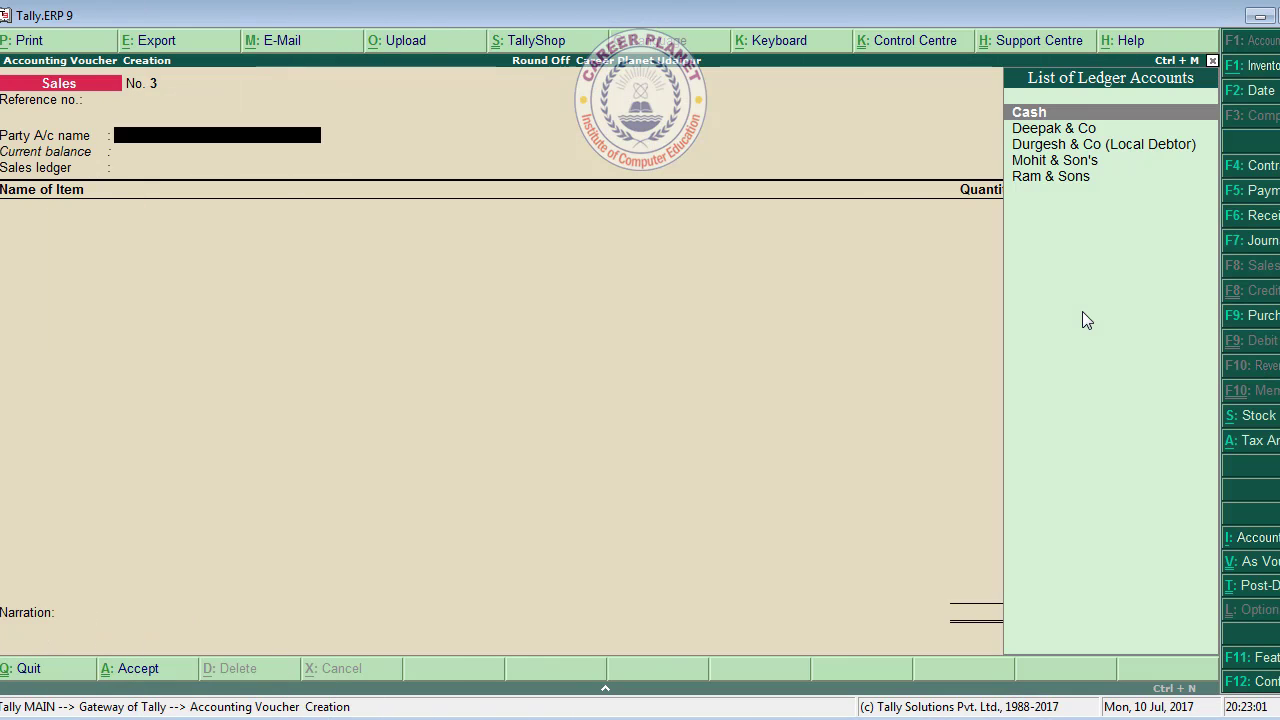
pyautogui.press('Down')
pyautogui.press('Down')
pyautogui.press('Return')
pyautogui.hotkey('ctrl', 'a')
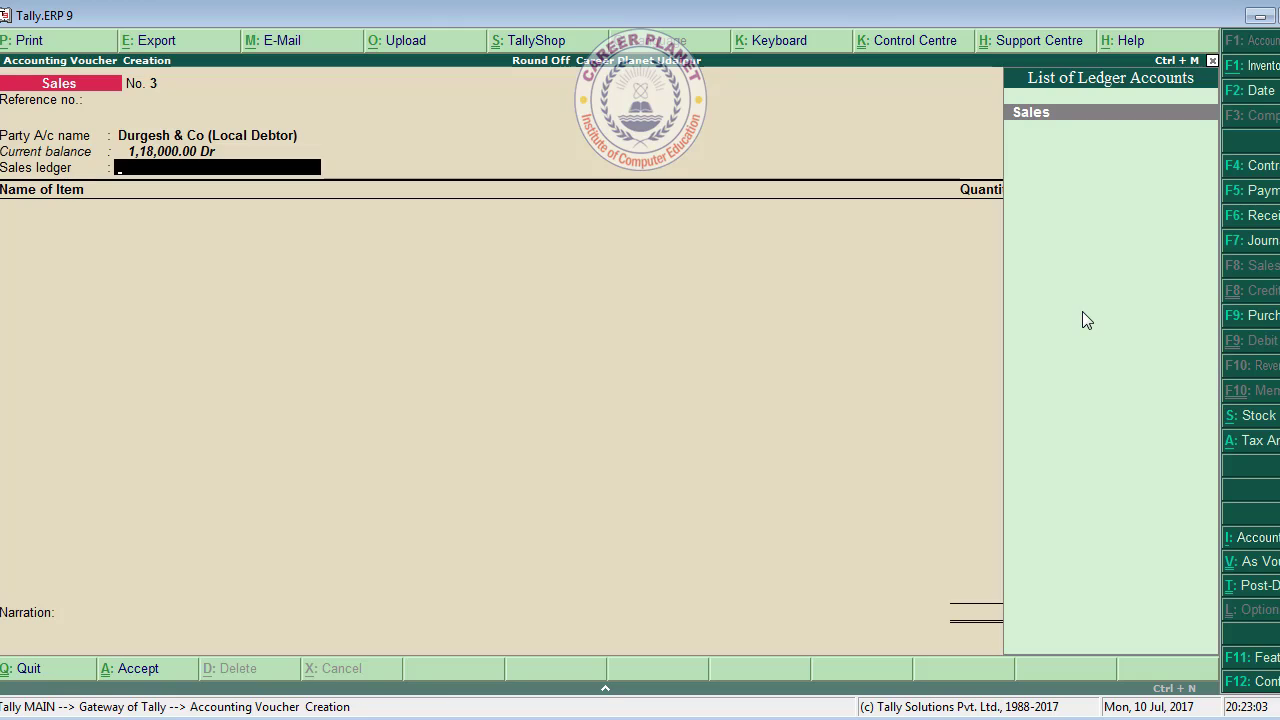
pyautogui.press('Return')
# Add the Lg Monitor item to the sales voucher with a quantity of 10 nos at a rate of 998.
pyautogui.write('L')
pyautogui.press('Return')
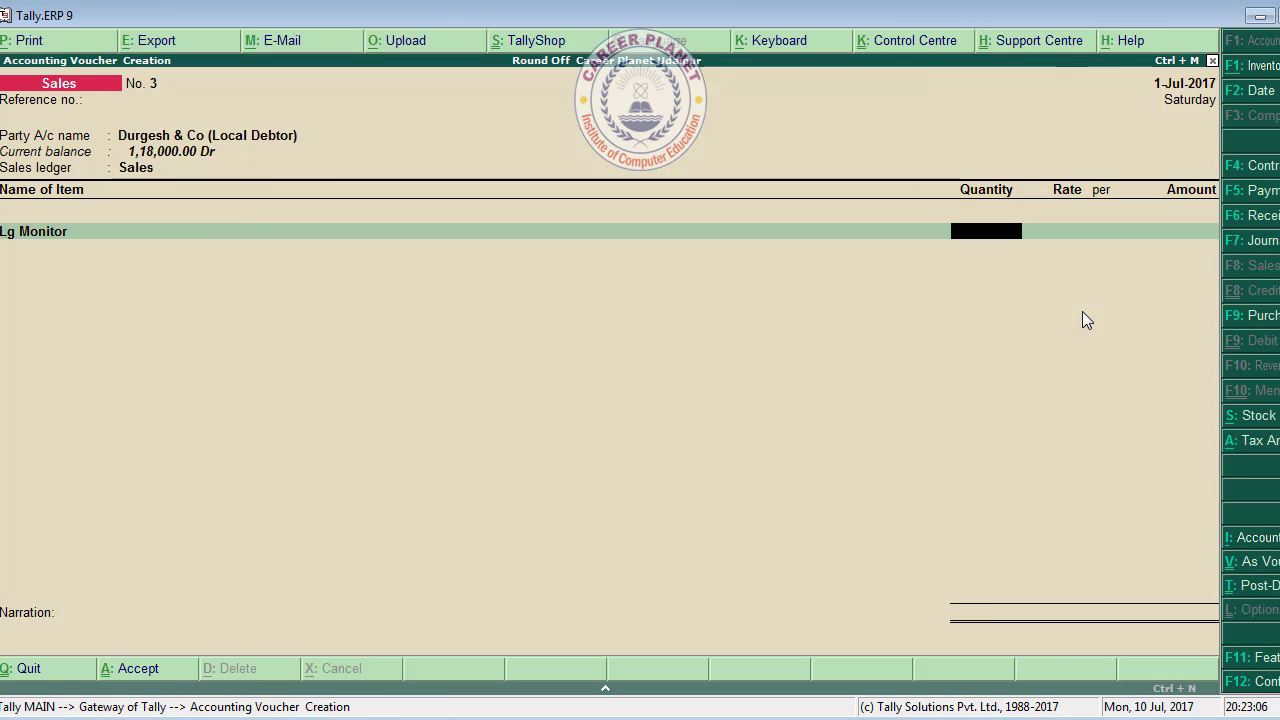
pyautogui.write('10')
pyautogui.press('Return')
pyautogui.write('9987')
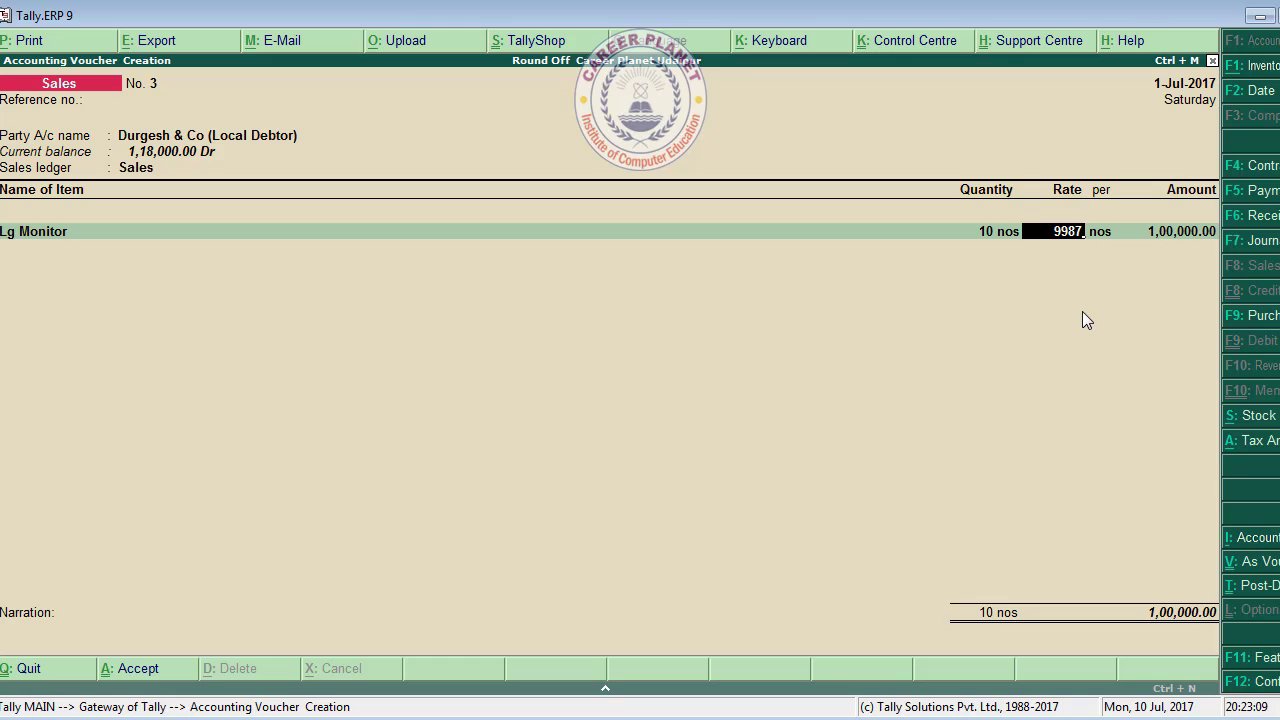
pyautogui.press('Return')
pyautogui.press('Return')
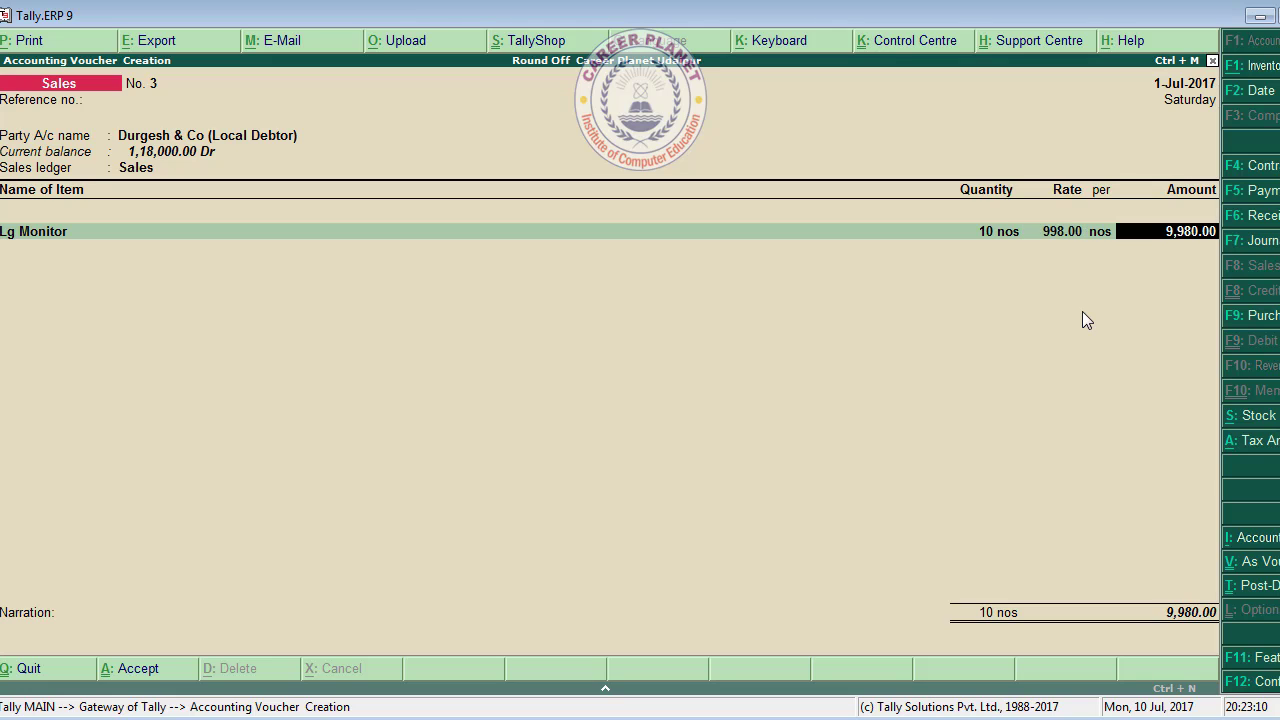
pyautogui.press('Return')
# Finish the item list and add the CGST and SGST tax ledgers to the sales voucher.
pyautogui.press('Return')
pyautogui.write('C')
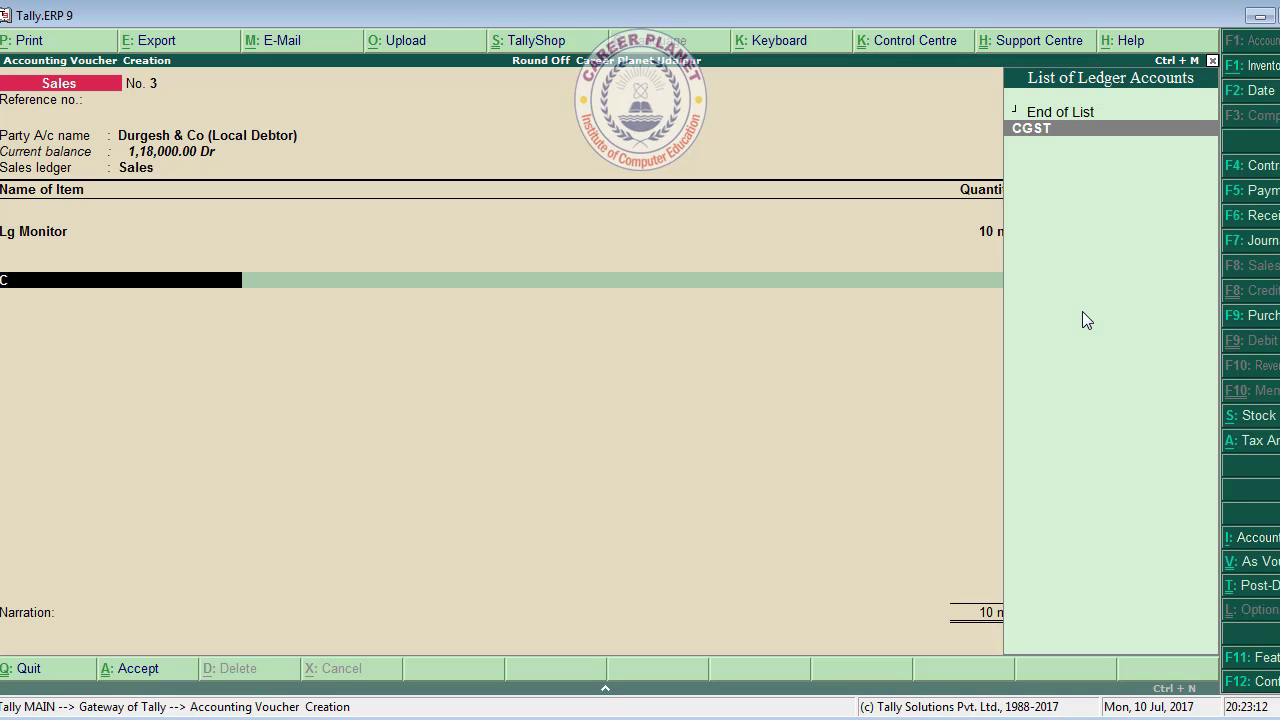
pyautogui.press('Return')
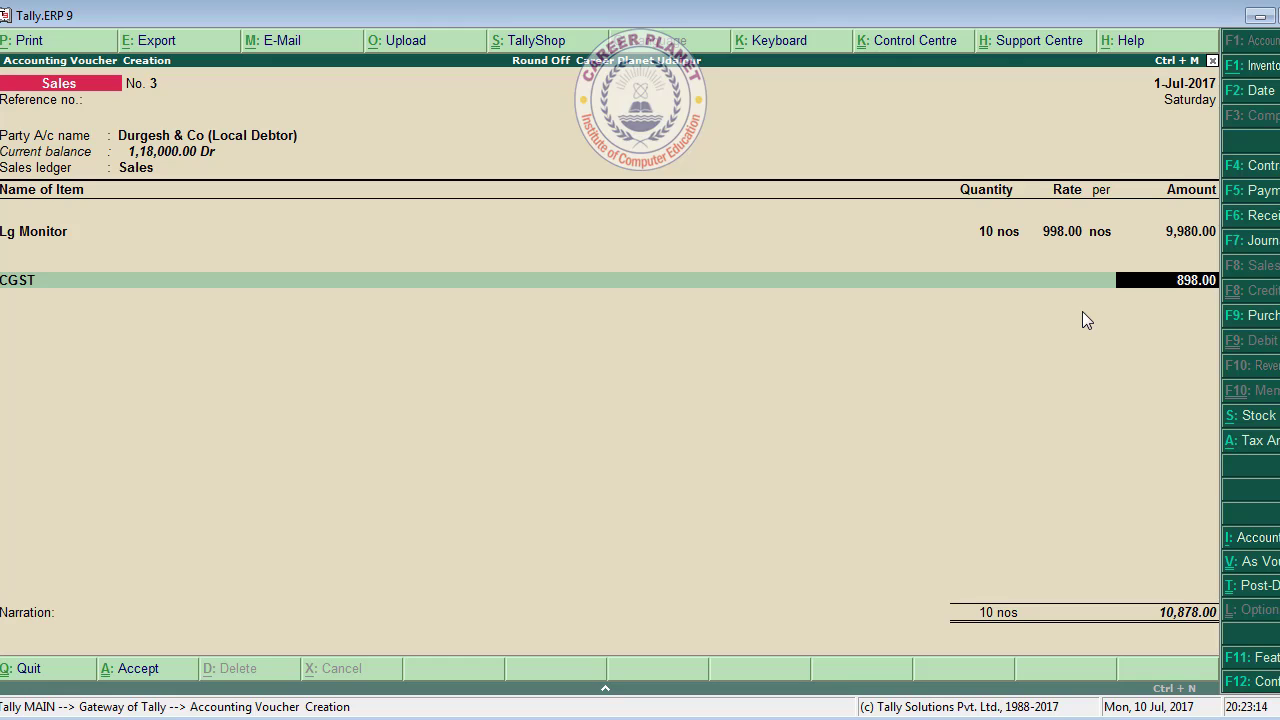
pyautogui.press('Return')
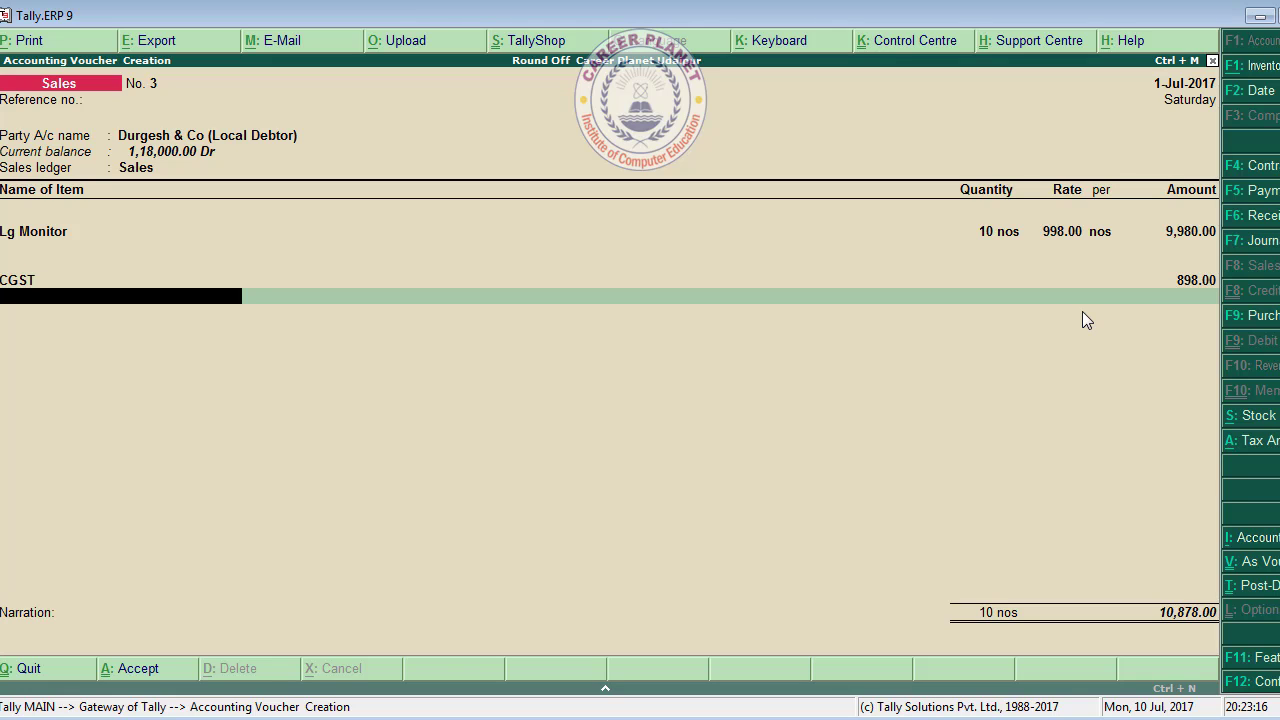
pyautogui.write('sg')
pyautogui.press('Return')
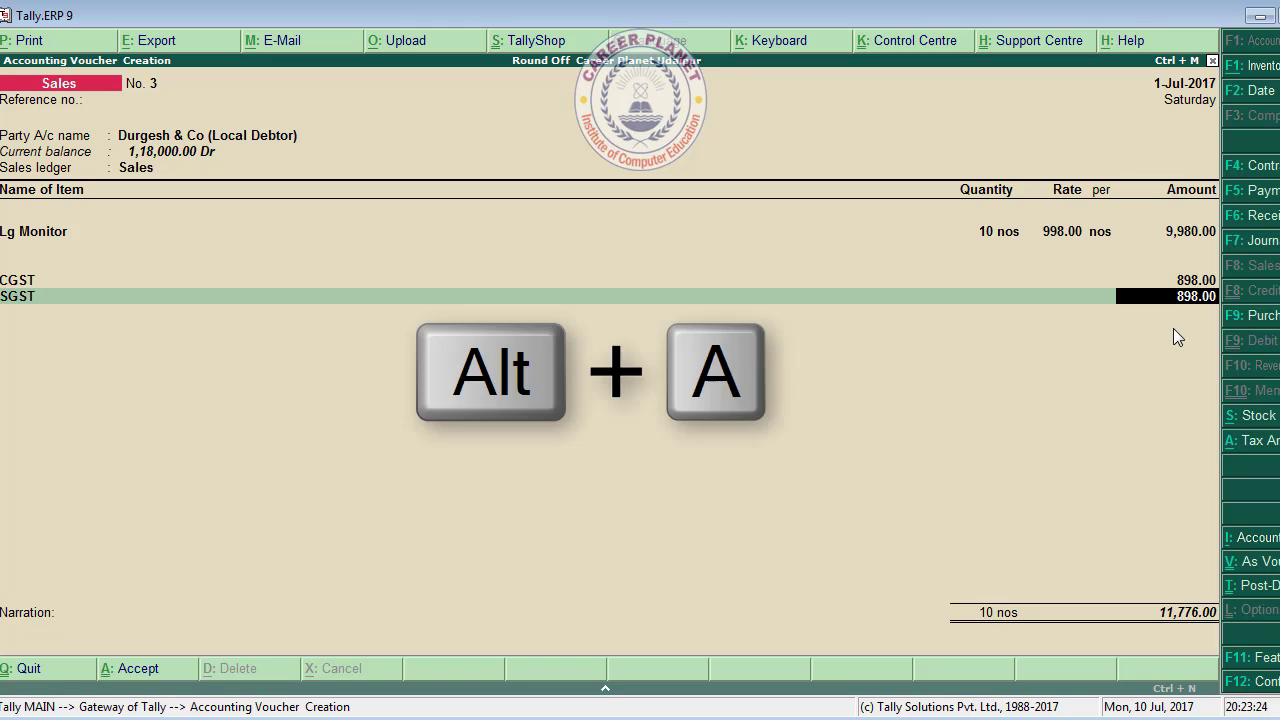
# Examine the voucher's detailed tax analysis for the Central Tax and State Tax amounts, then return to the voucher.
pyautogui.hotkey('alt', 'a')
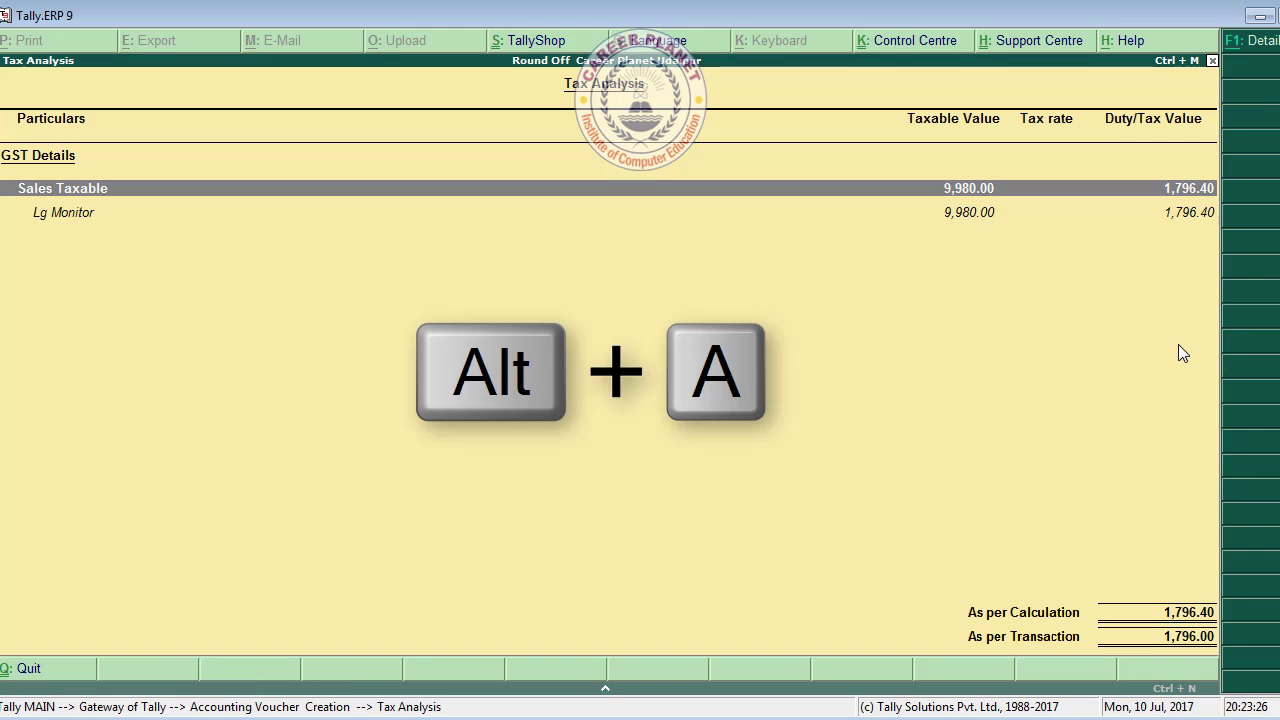
pyautogui.hotkey('alt', 'F1')
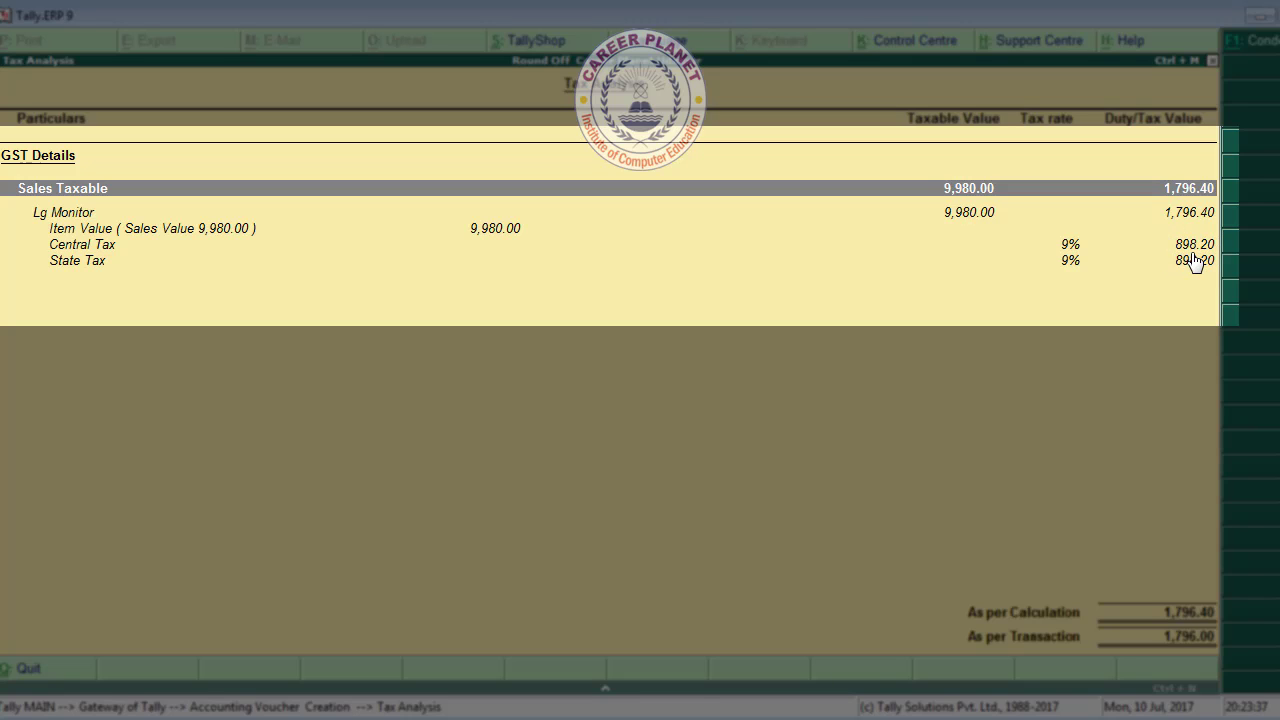
pyautogui.press('Escape')
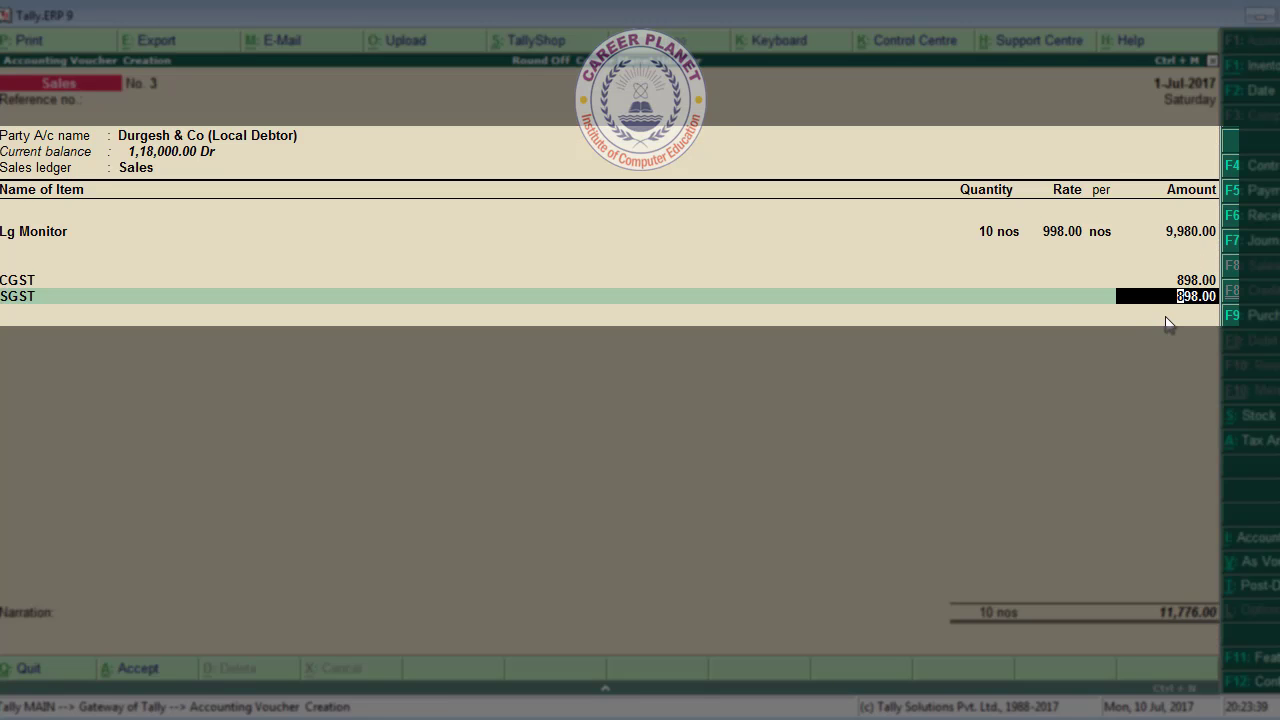
# Set the Lg Monitor rate to 991 and show the detailed tax analysis for the revised voucher.
pyautogui.press('BackSpace')
pyautogui.press('BackSpace')
pyautogui.press('BackSpace')
pyautogui.press('BackSpace')
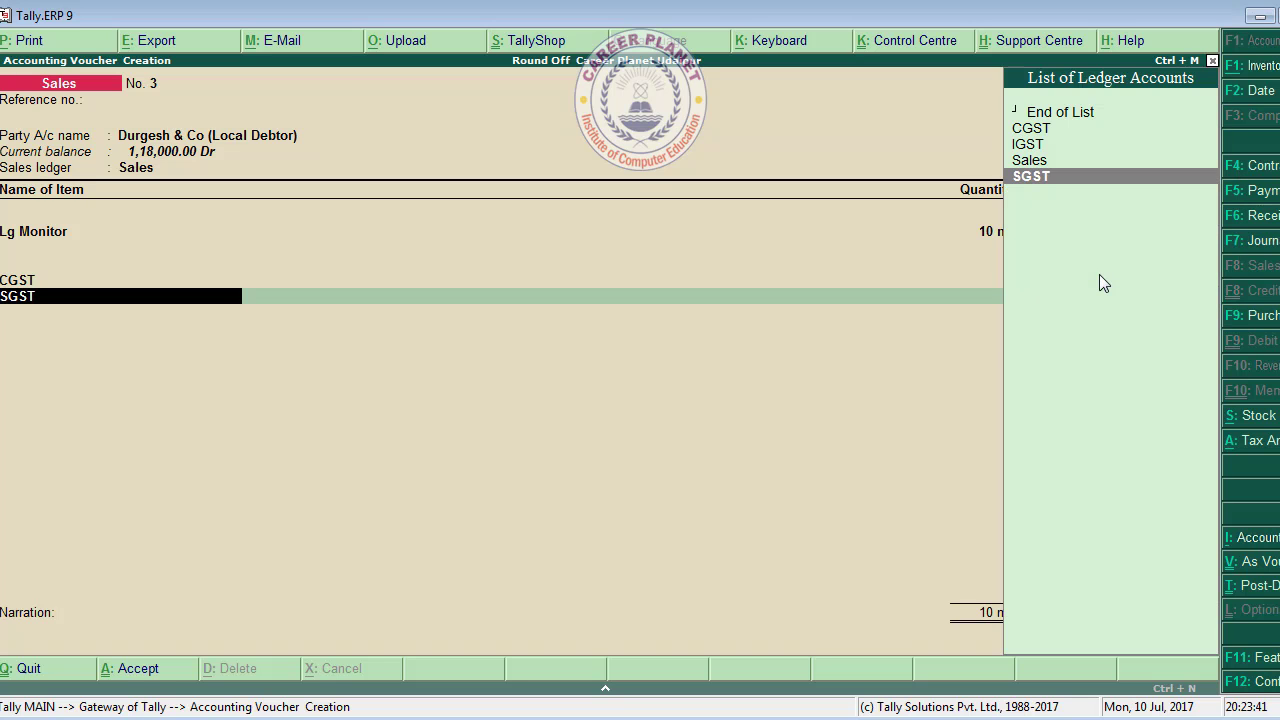
pyautogui.press('BackSpace')
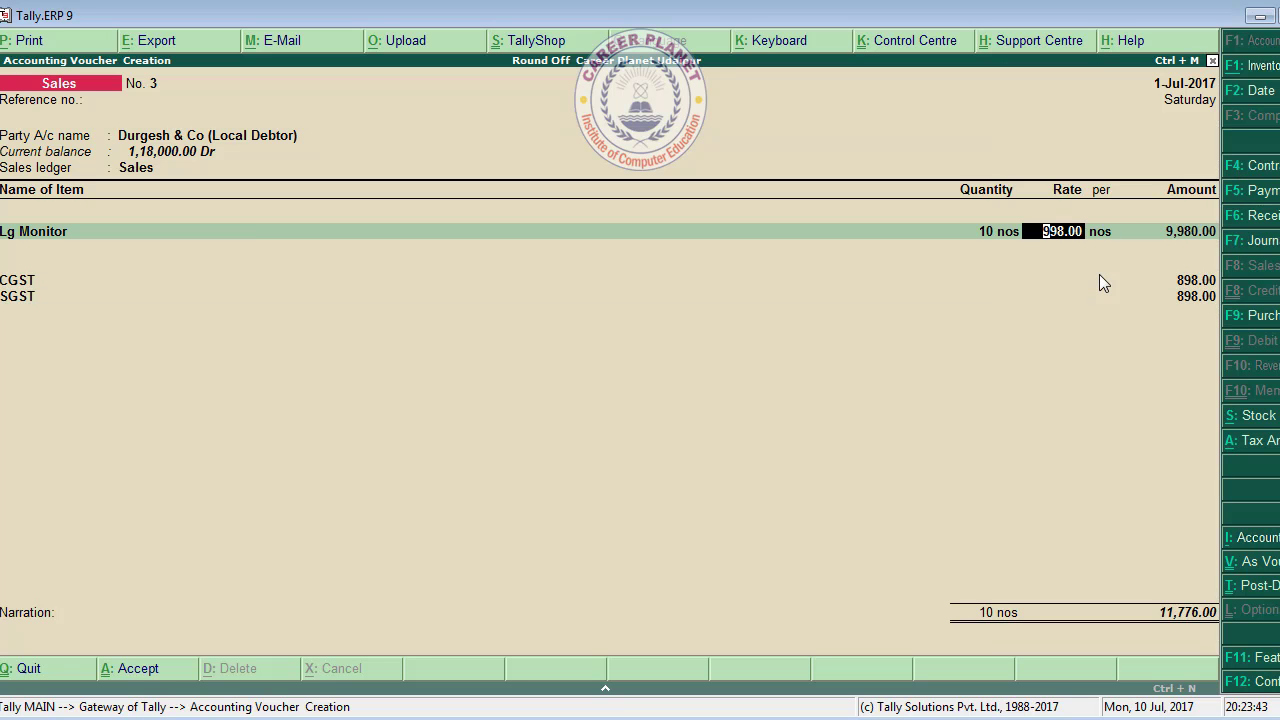
pyautogui.press('BackSpace')
pyautogui.write('991')
pyautogui.press('Return')
pyautogui.hotkey('alt', 'a')
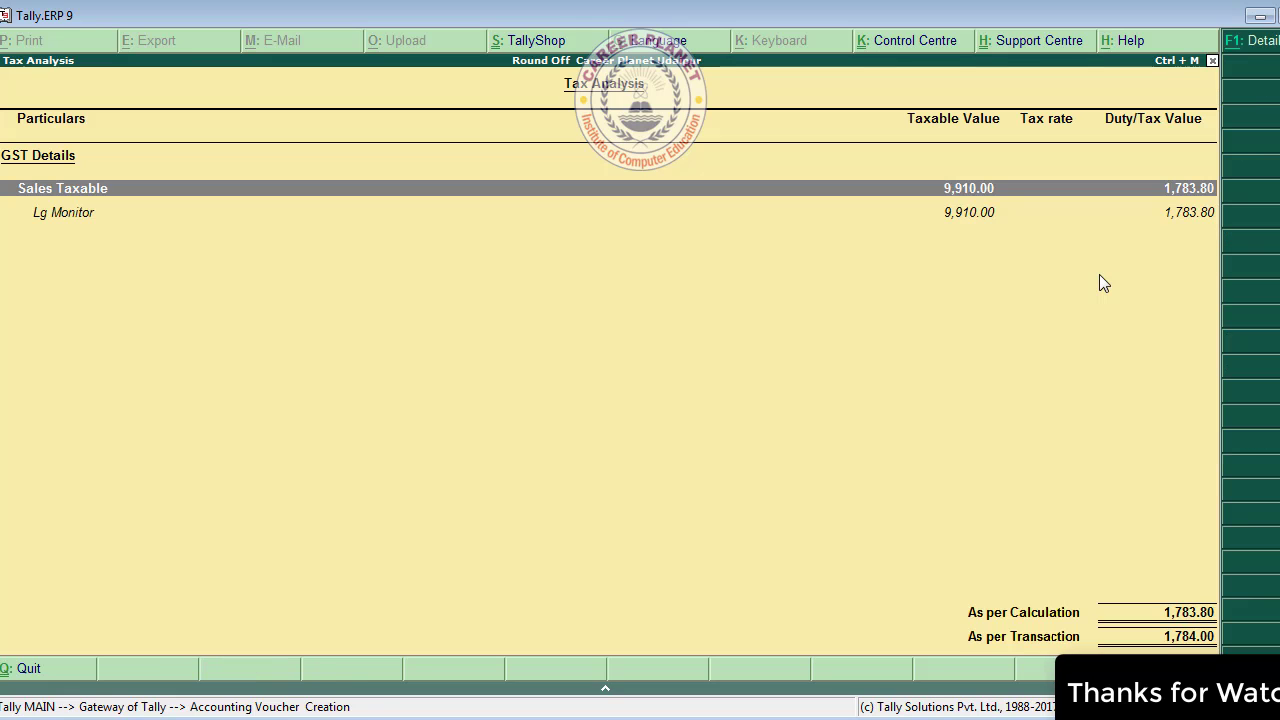
pyautogui.hotkey('alt', 'f1')
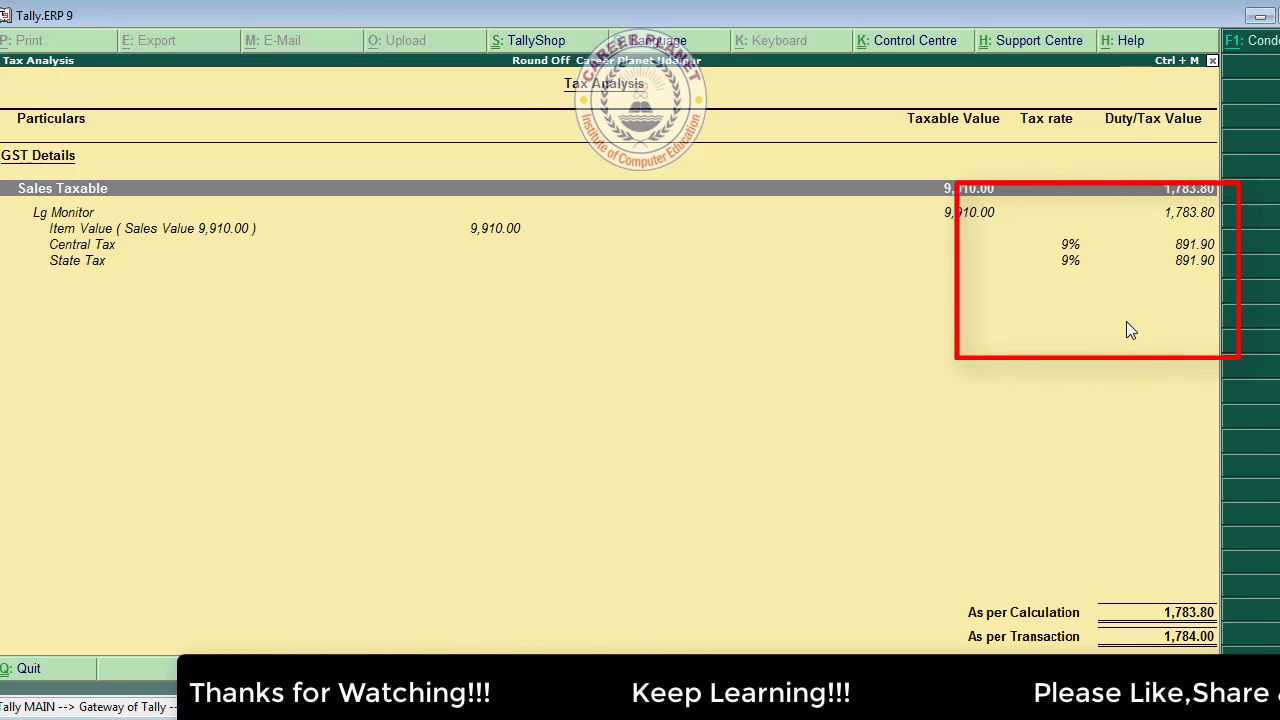
# Return to the sales voucher and revise the Lg Monitor rate to 990, followed by 991.25.
pyautogui.press('Escape')
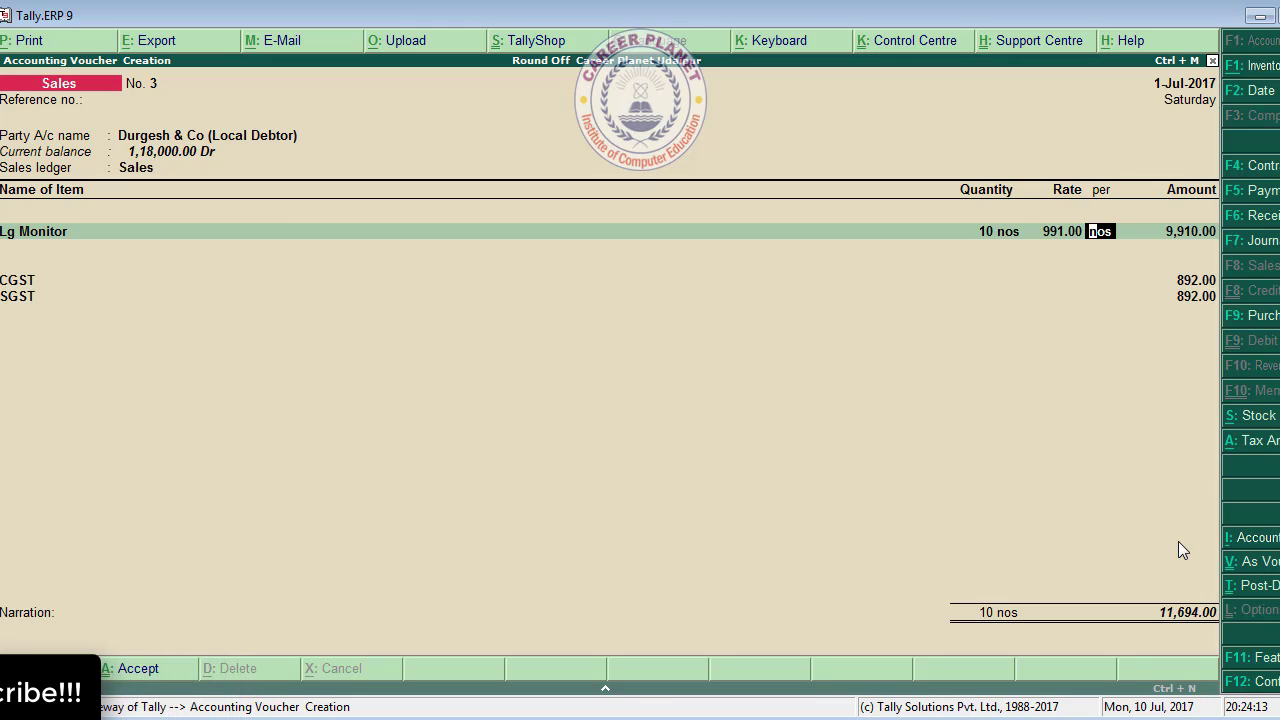
pyautogui.press('BackSpace')
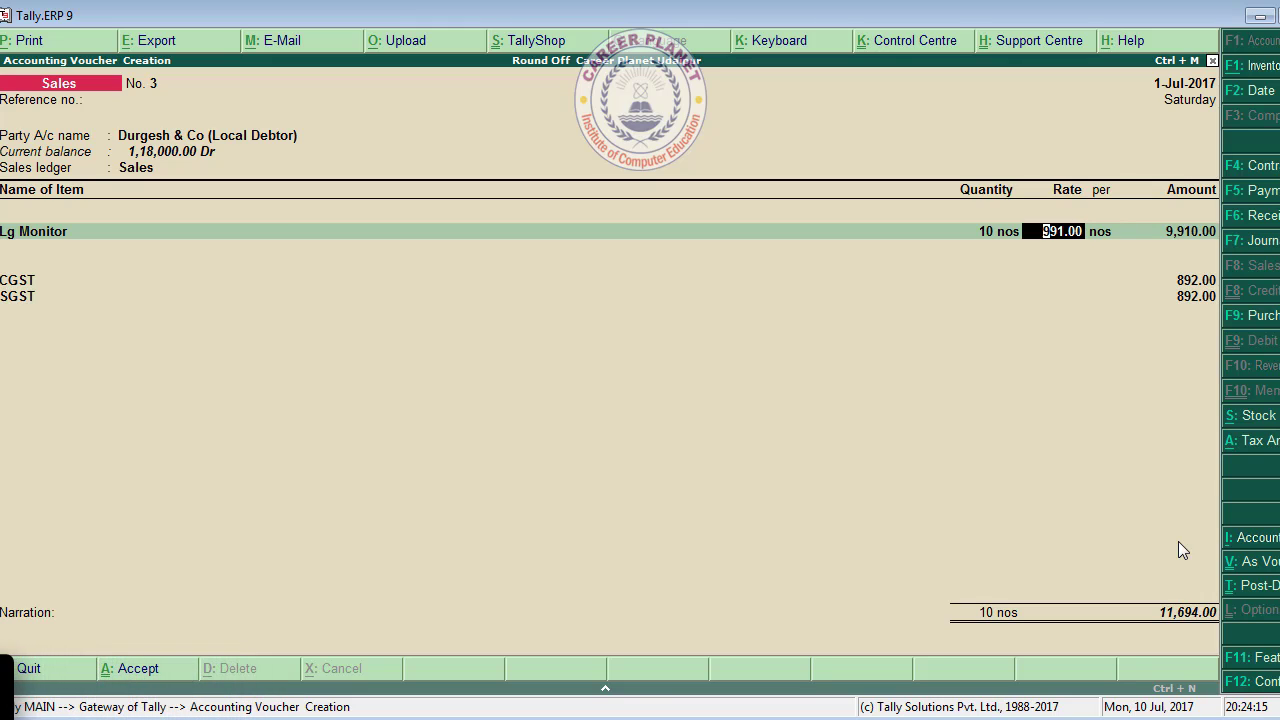
pyautogui.write('990')
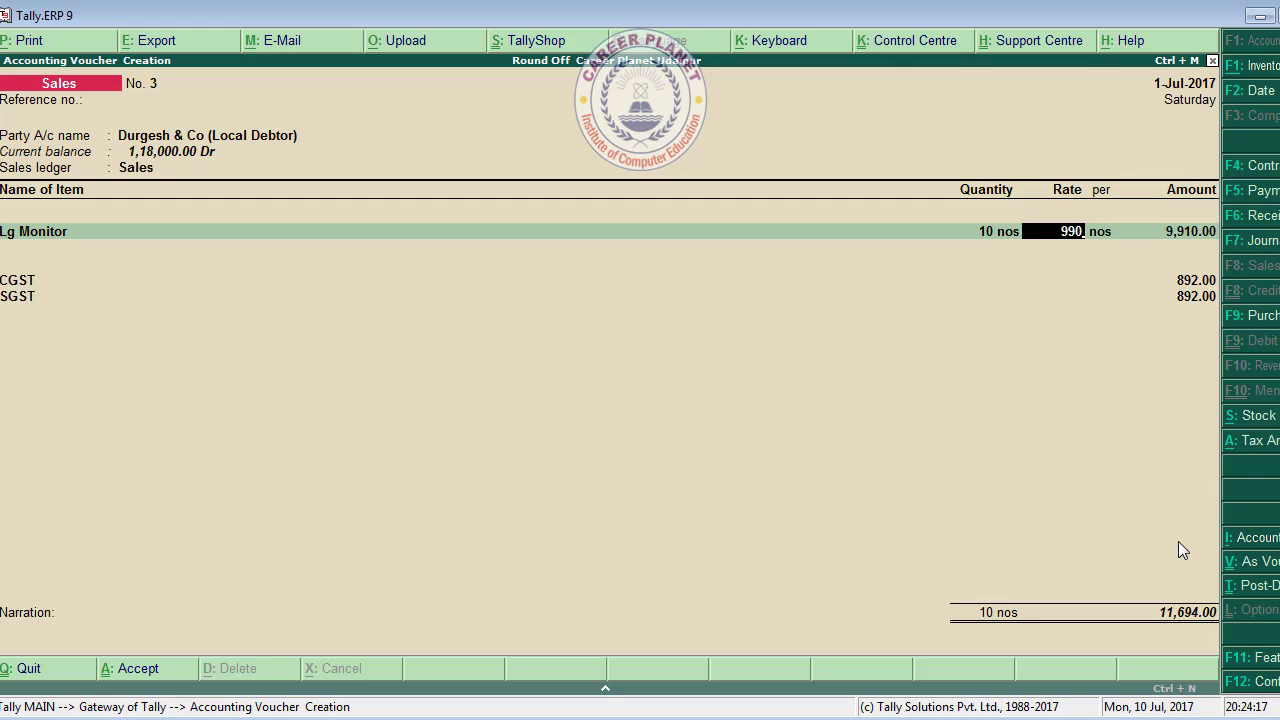
pyautogui.press('Return')
pyautogui.press('BackSpace')
pyautogui.write('991.25')
pyautogui.press('Return')
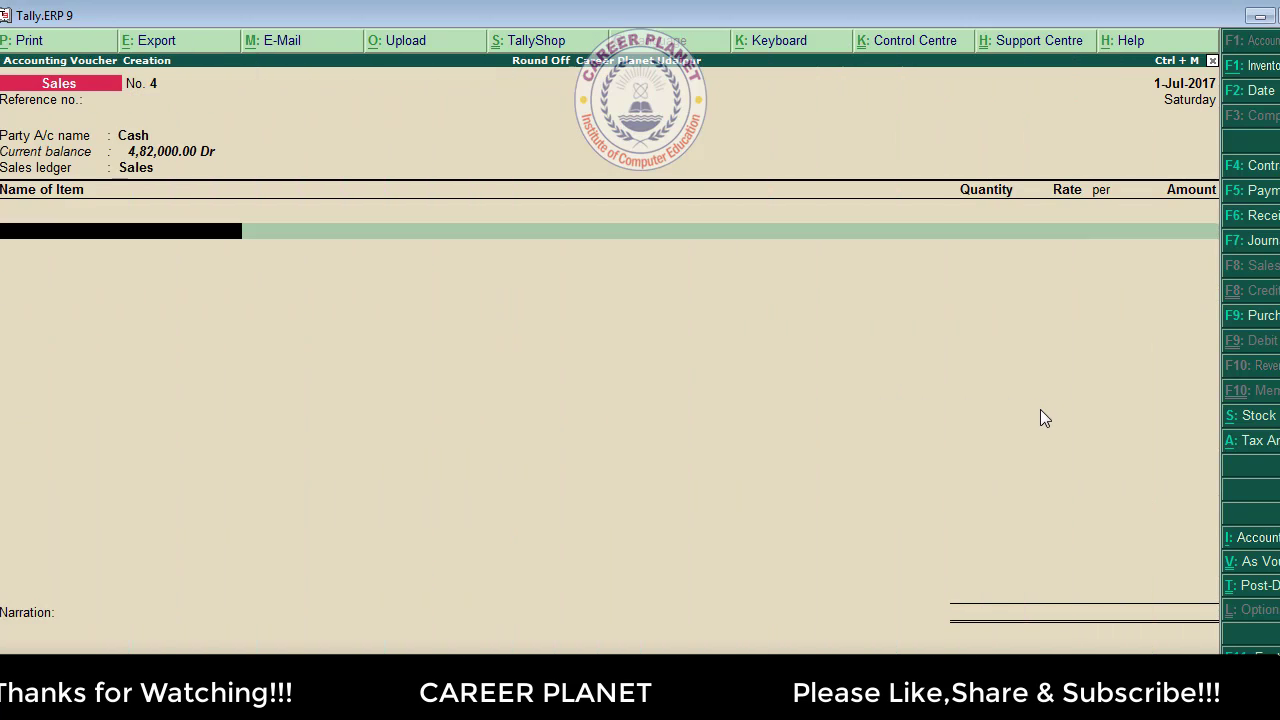
# Leave voucher entry and open the Sales voucher type for alteration from the accounts masters.
pyautogui.press('Escape')
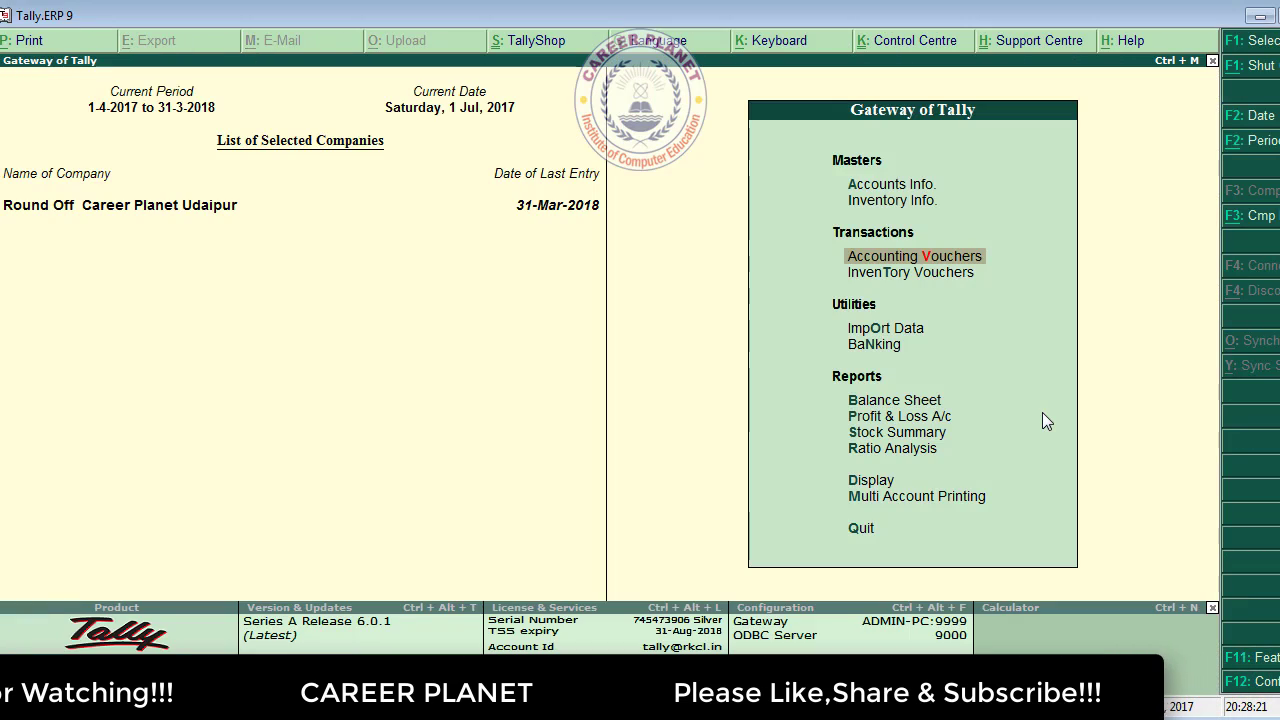
pyautogui.press('Up')
pyautogui.press('Up')
pyautogui.press('Return')
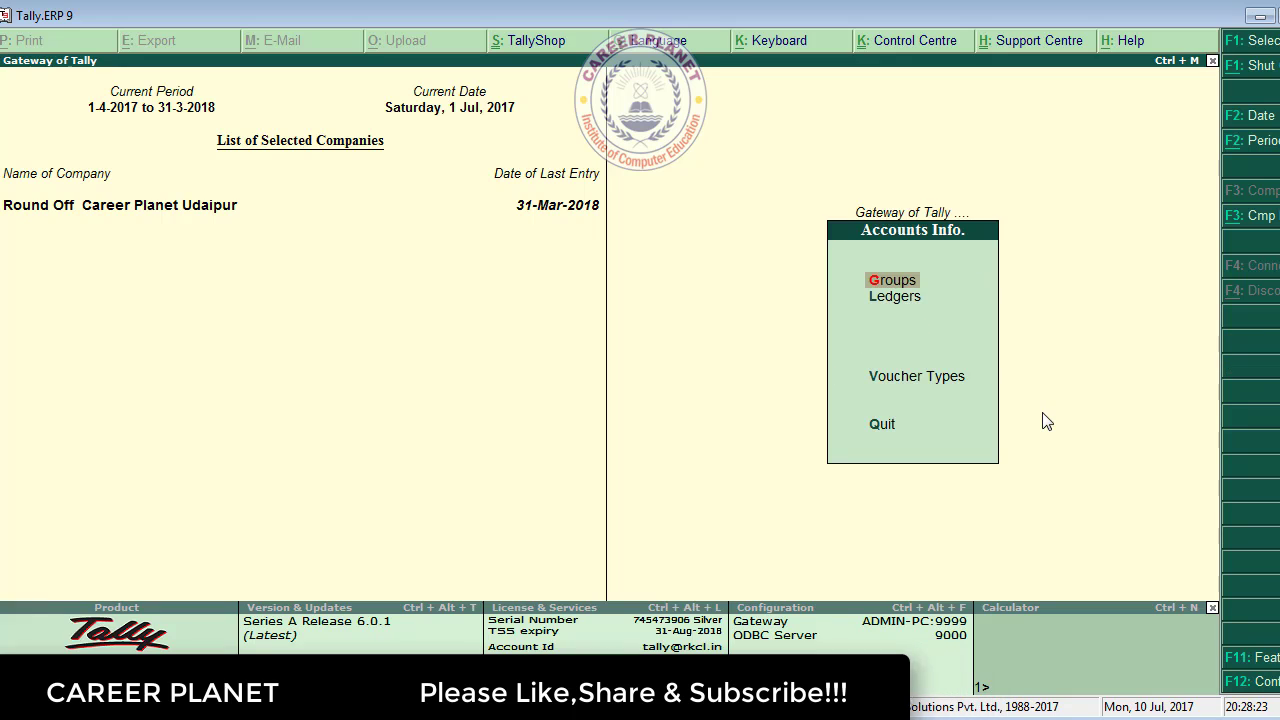
pyautogui.press('Down')
pyautogui.press('Down')
pyautogui.press('Return')
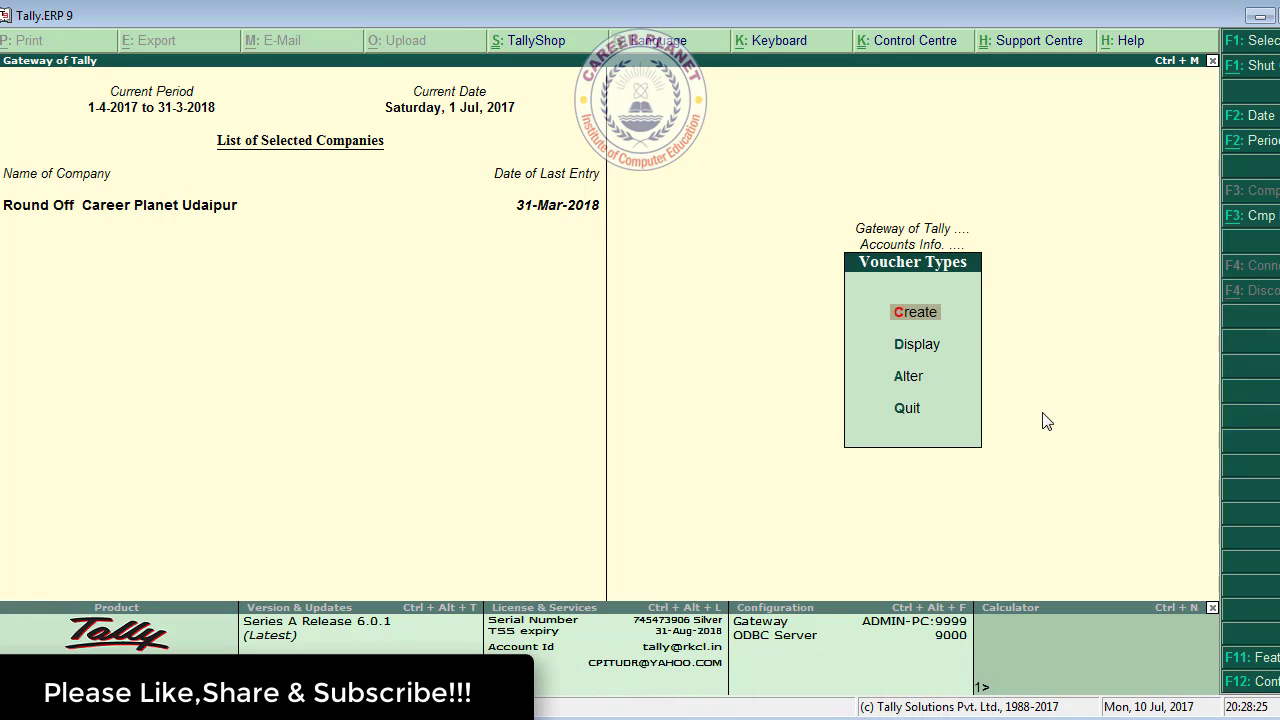
pyautogui.press('Down')
pyautogui.press('Down')
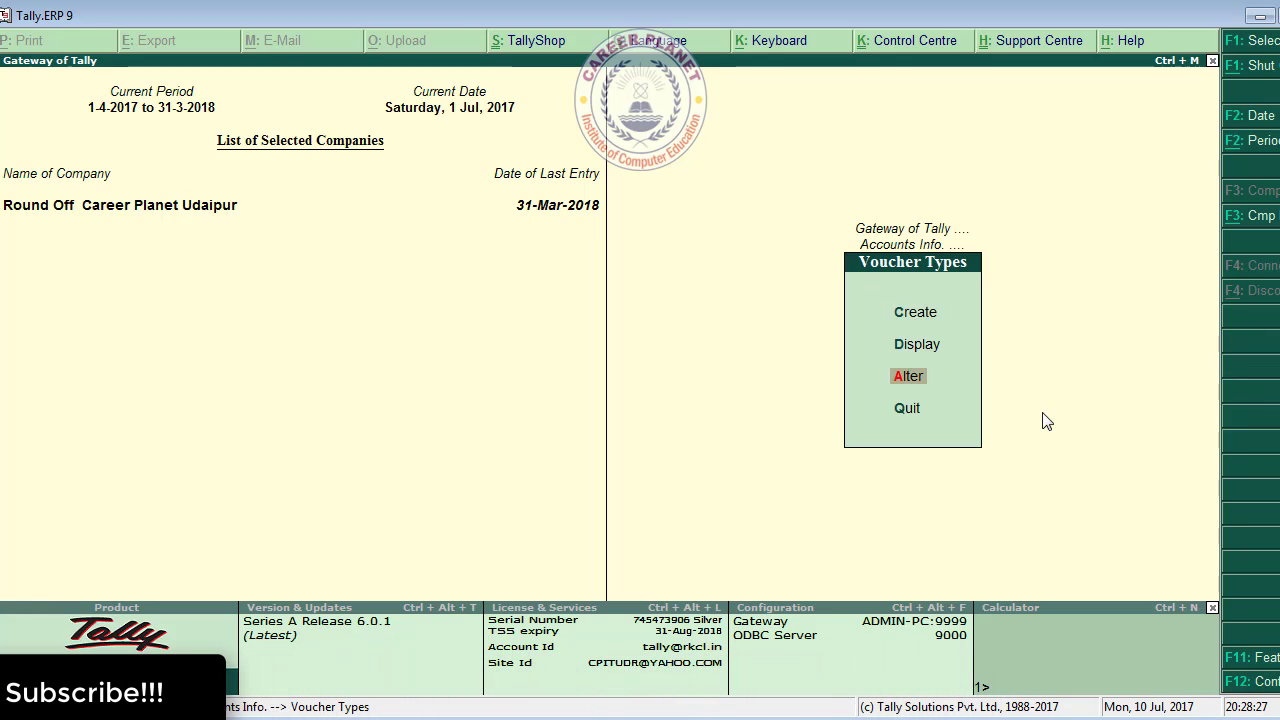
pyautogui.press('Return')
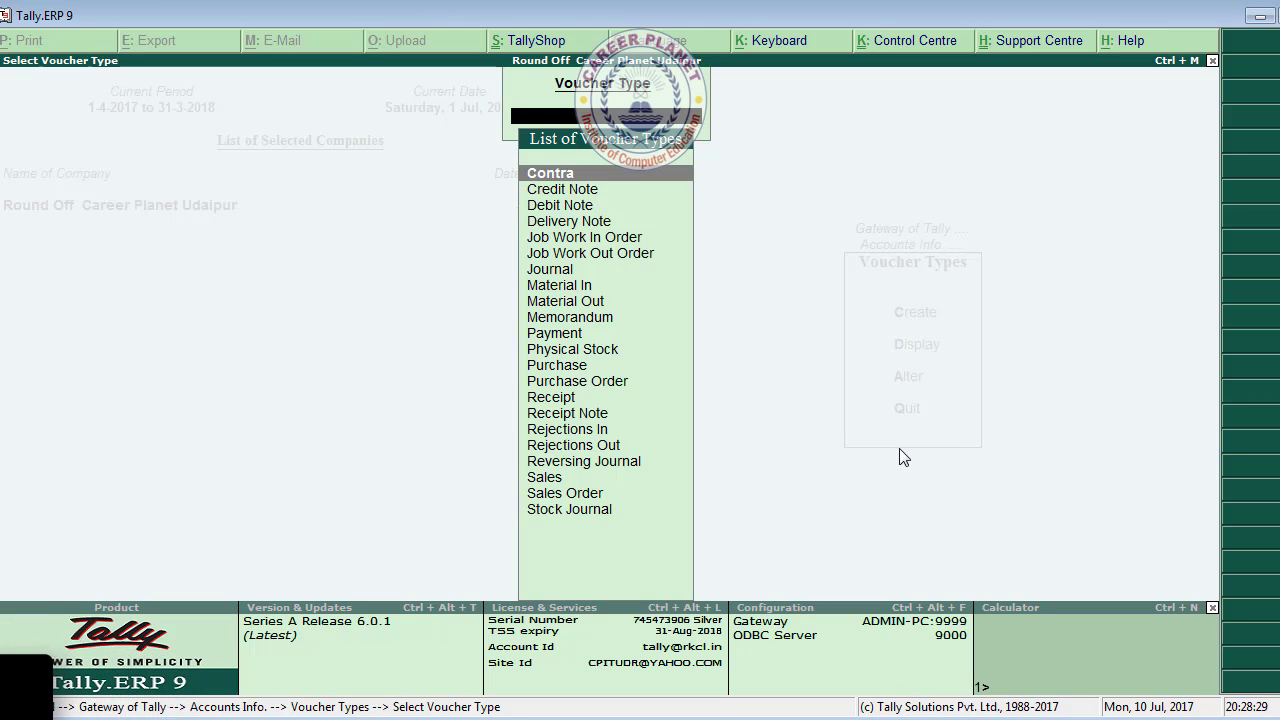
pyautogui.write('sa')
pyautogui.press('Return')
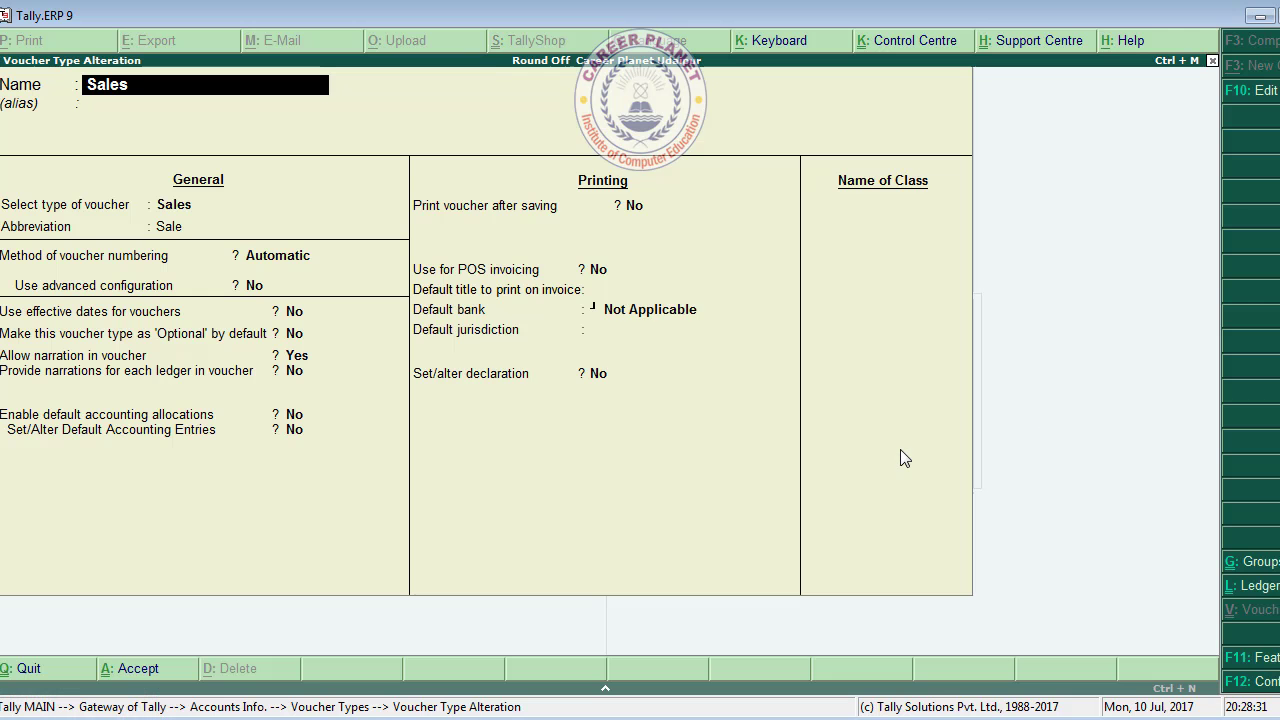
# Add a class named Round Off to the Sales voucher type, keeping the general and printing settings as they are.
pyautogui.press('Return')
pyautogui.press('Return')
pyautogui.press('Return')
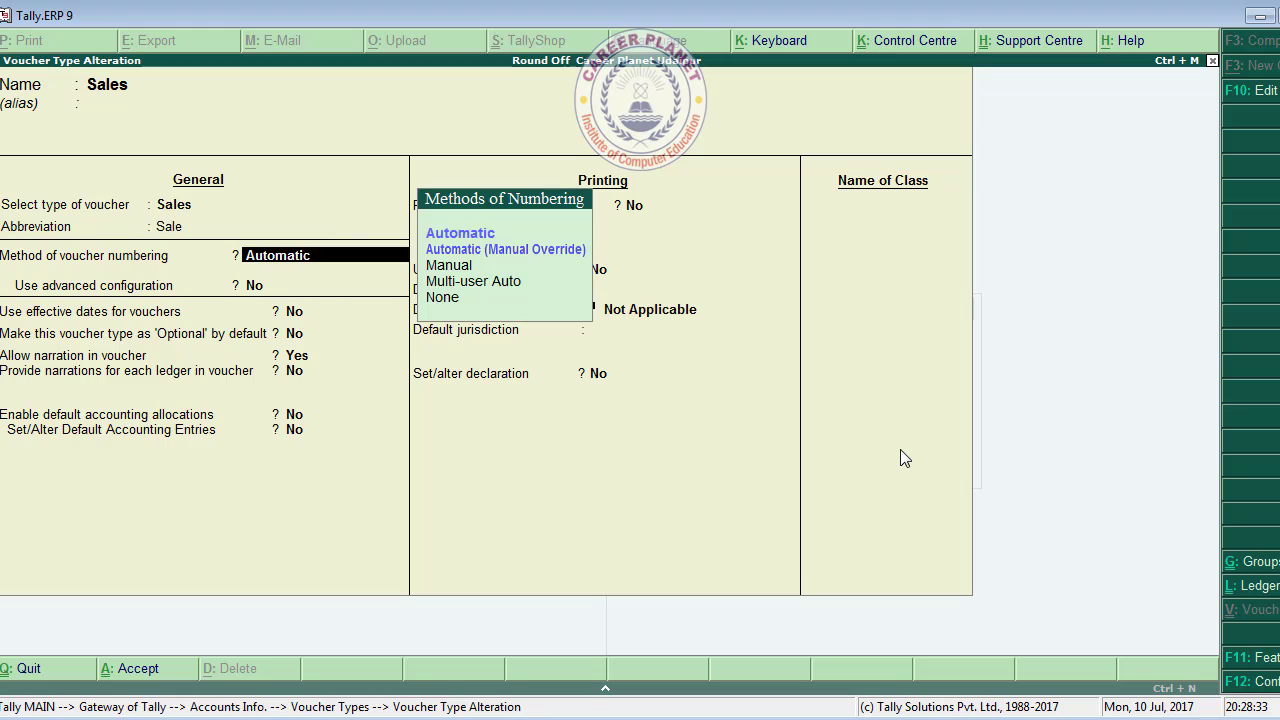
pyautogui.press('Return')
pyautogui.press('Return')
pyautogui.press('Return')
pyautogui.press('Return')
pyautogui.press('Return')
pyautogui.press('Return')
pyautogui.press('Return')
pyautogui.press('Return')
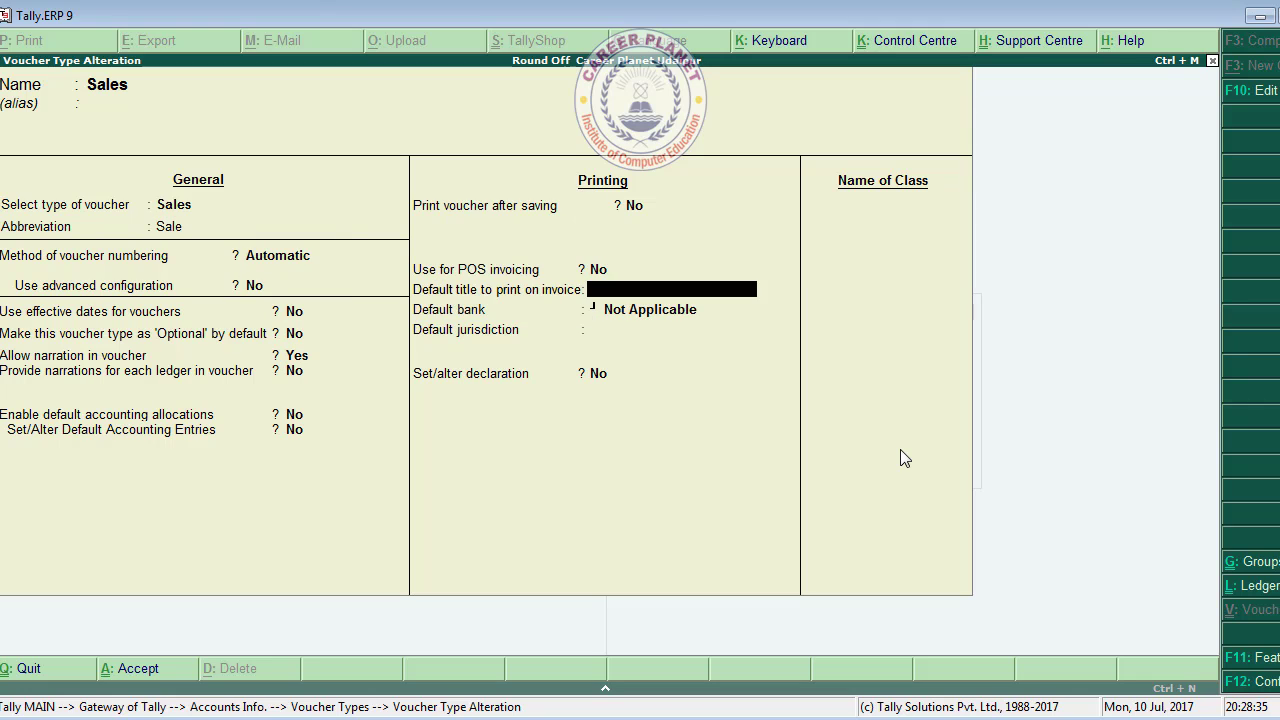
pyautogui.press('Return')
pyautogui.press('Return')
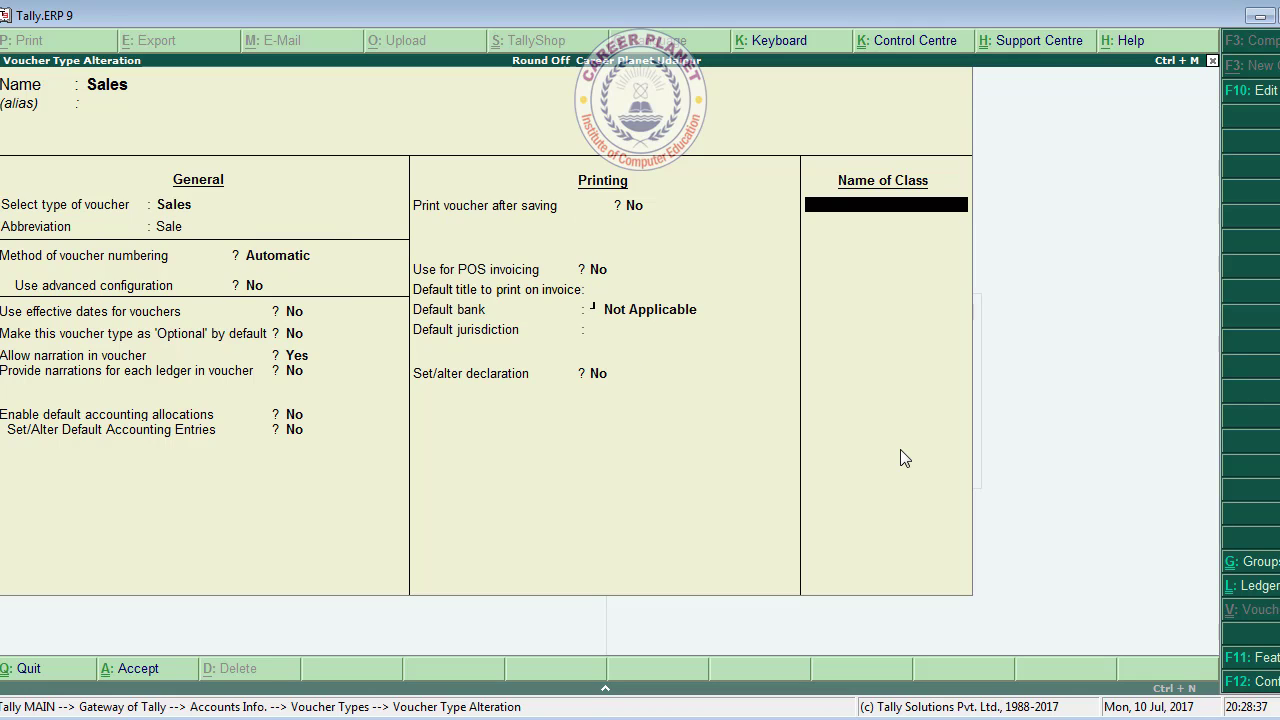
pyautogui.write('Rat')
pyautogui.write('nd Off')
pyautogui.press('Return')
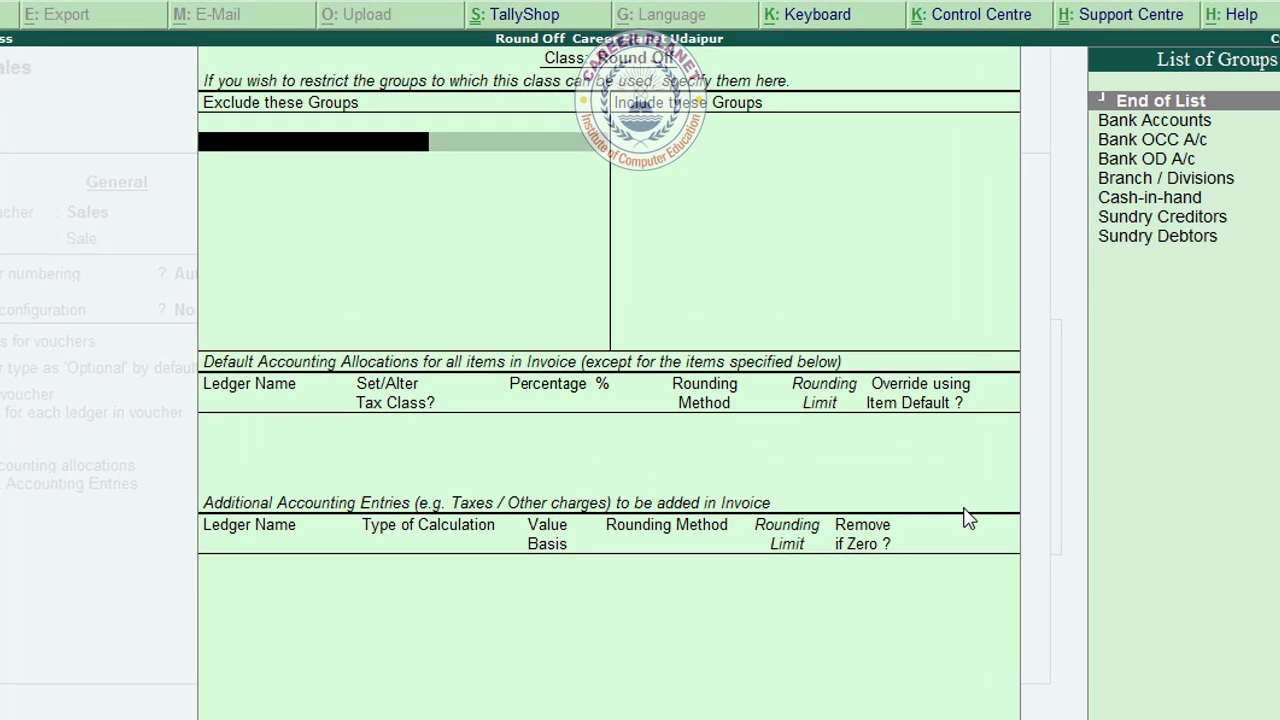
# Leave the class's group restrictions empty and allocate all invoice items to the Sales ledger at 100 %, with tax class and item override set to No.
pyautogui.press('Return')
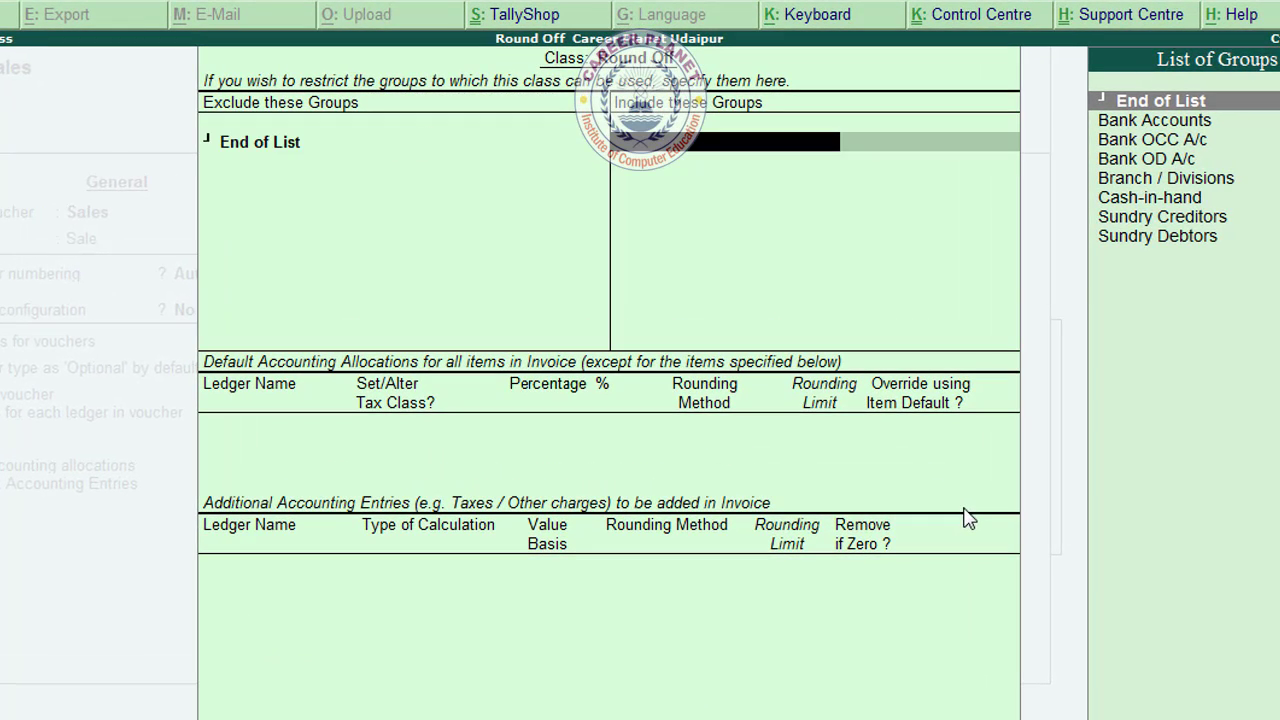
pyautogui.press('Return')
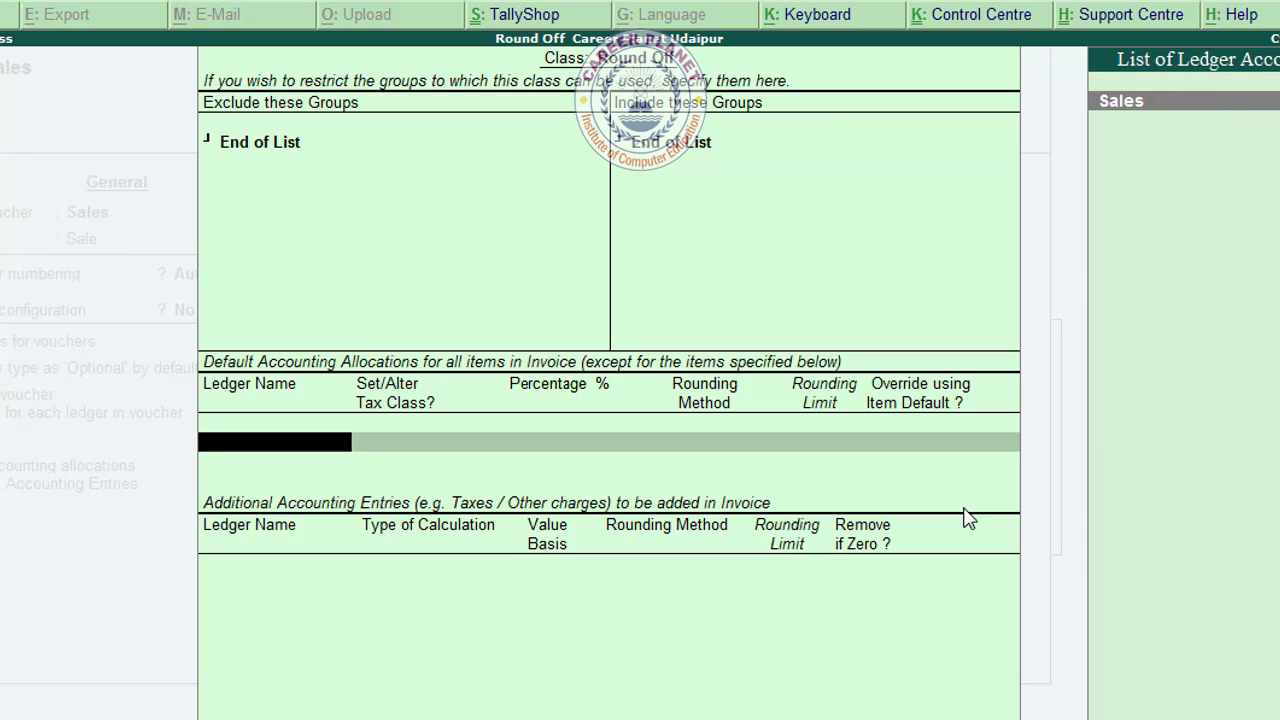
pyautogui.press('Return')
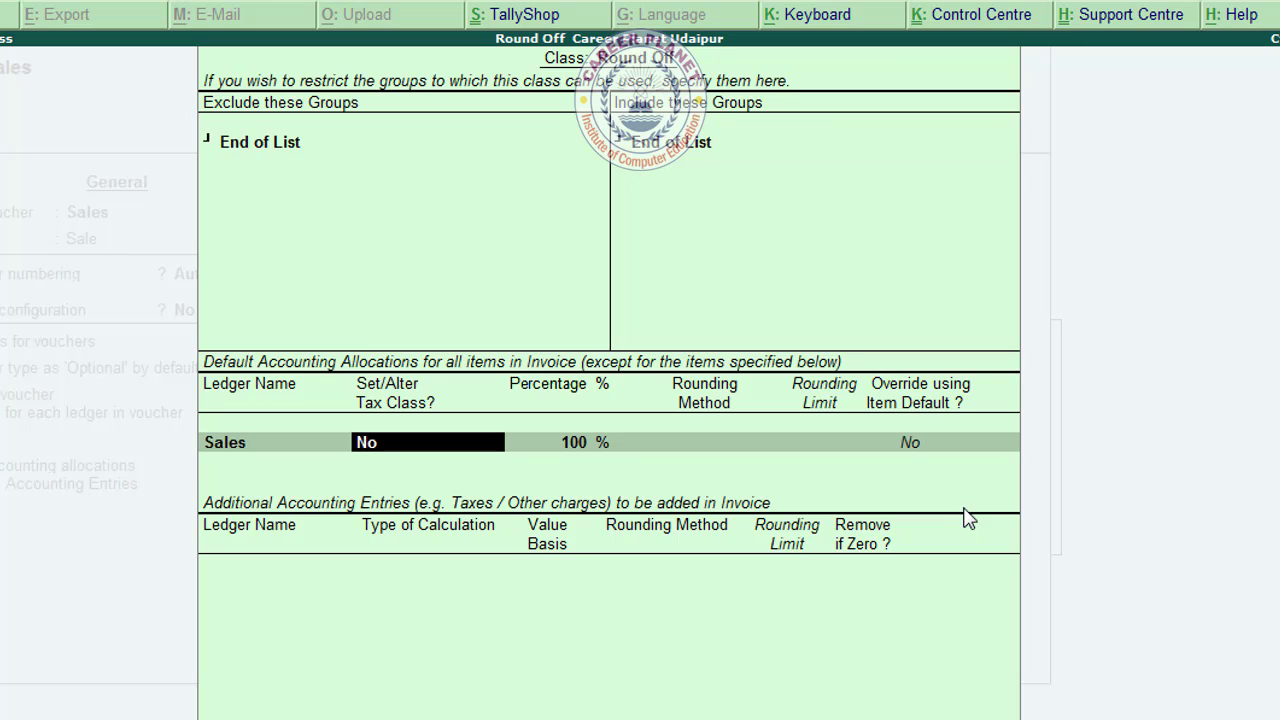
pyautogui.press('Return')
pyautogui.press('Return')
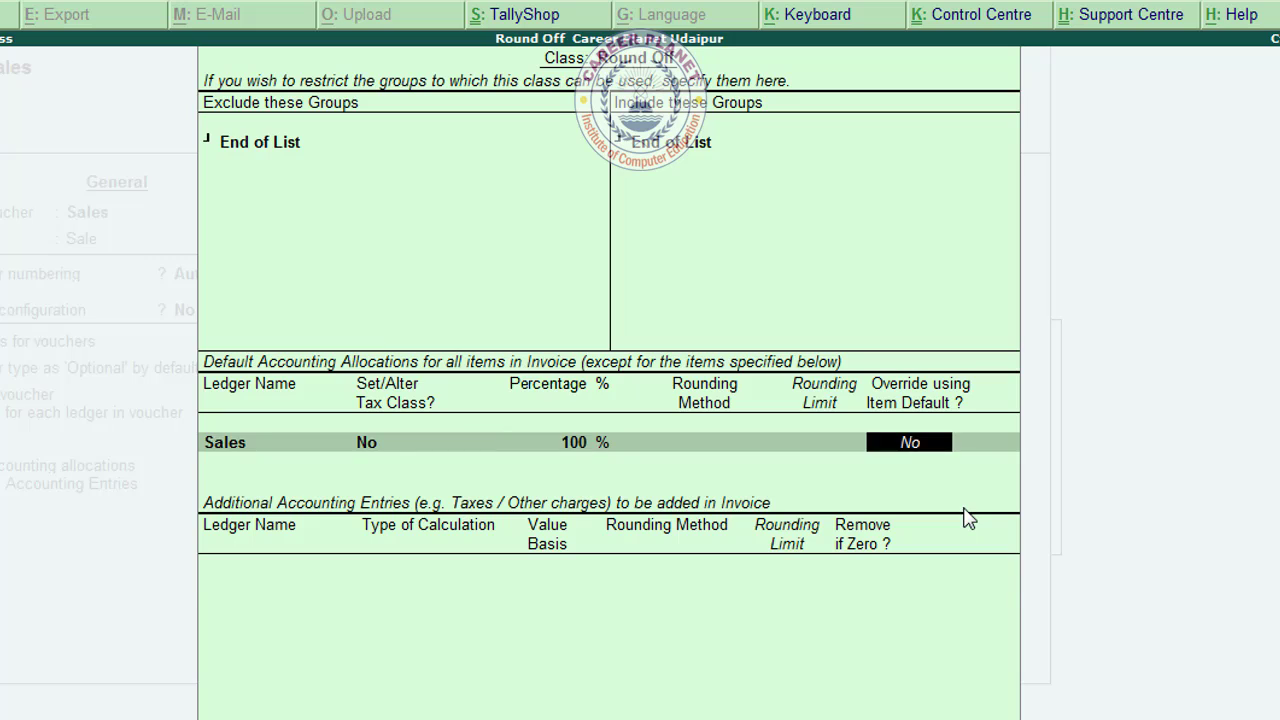
pyautogui.press('Return')
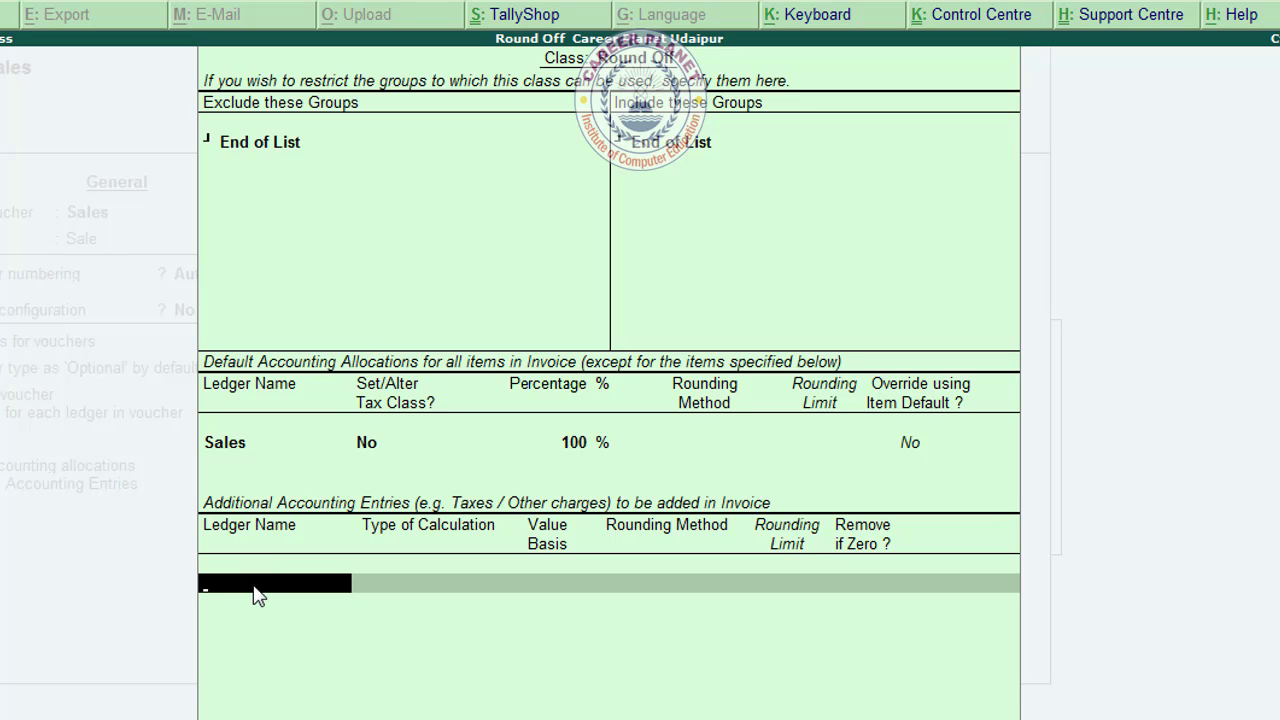
# Add the CGST and SGST ledgers to the class's additional accounting entries, with removal if zero set to Yes.
pyautogui.write('C')
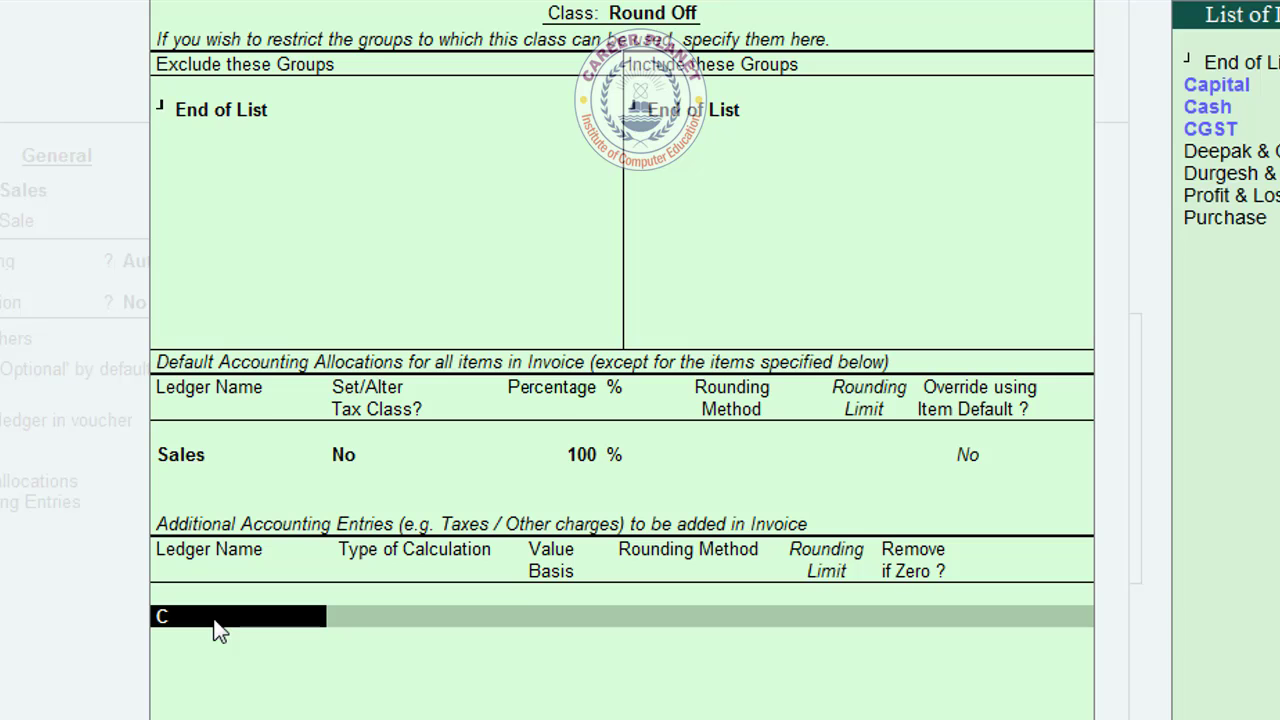
pyautogui.press('Down')
pyautogui.press('Down')
pyautogui.press('Down')
pyautogui.press('Return')
pyautogui.press('Return')
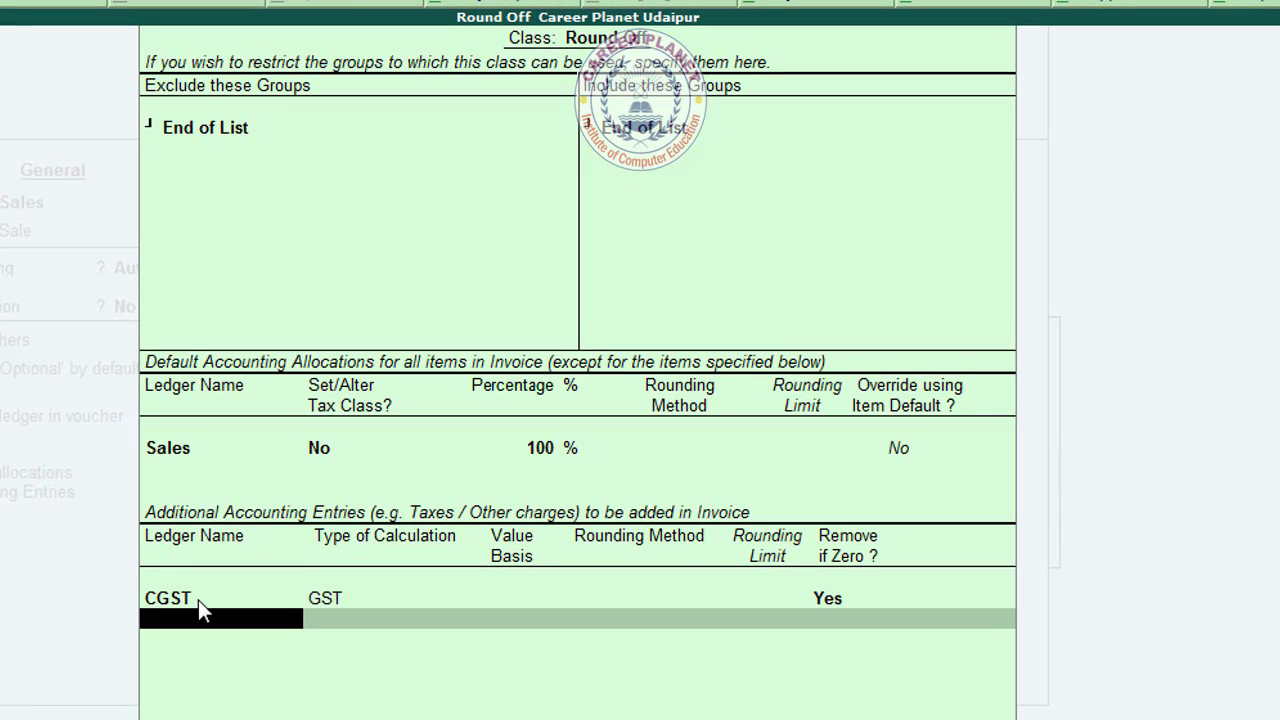
pyautogui.write('S')
pyautogui.press('Down')
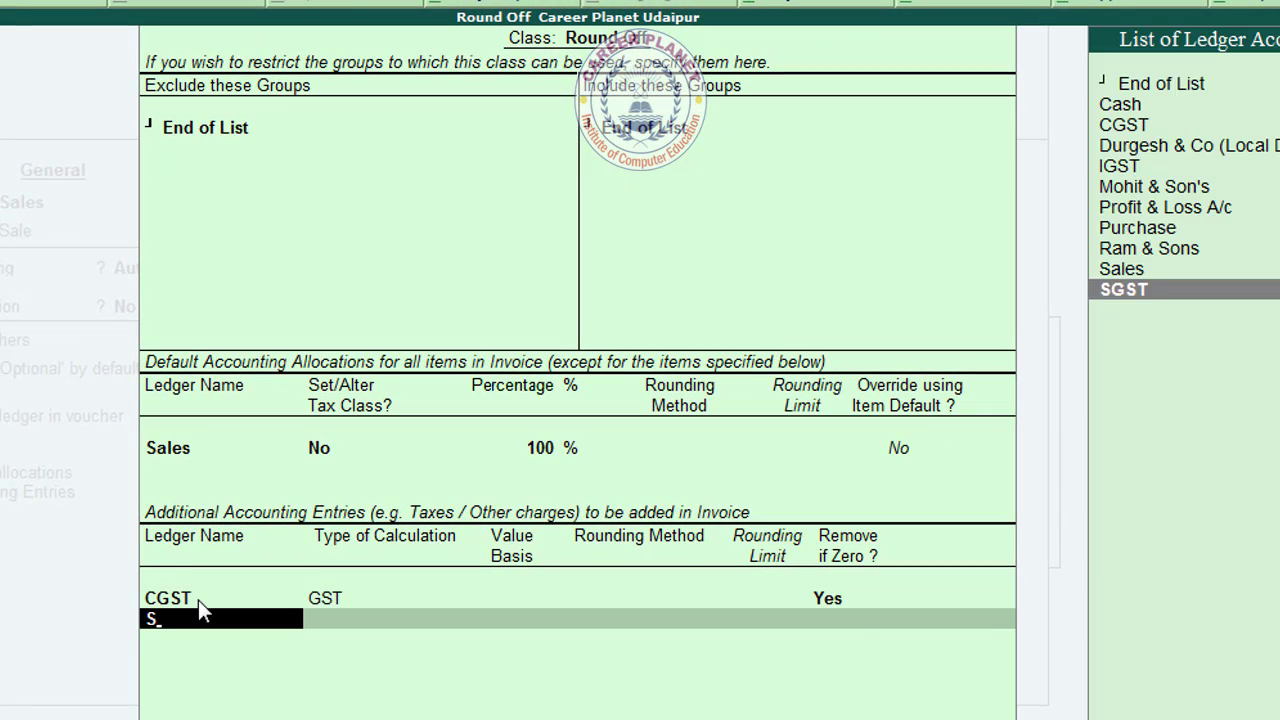
pyautogui.press('Return')
pyautogui.press('Return')
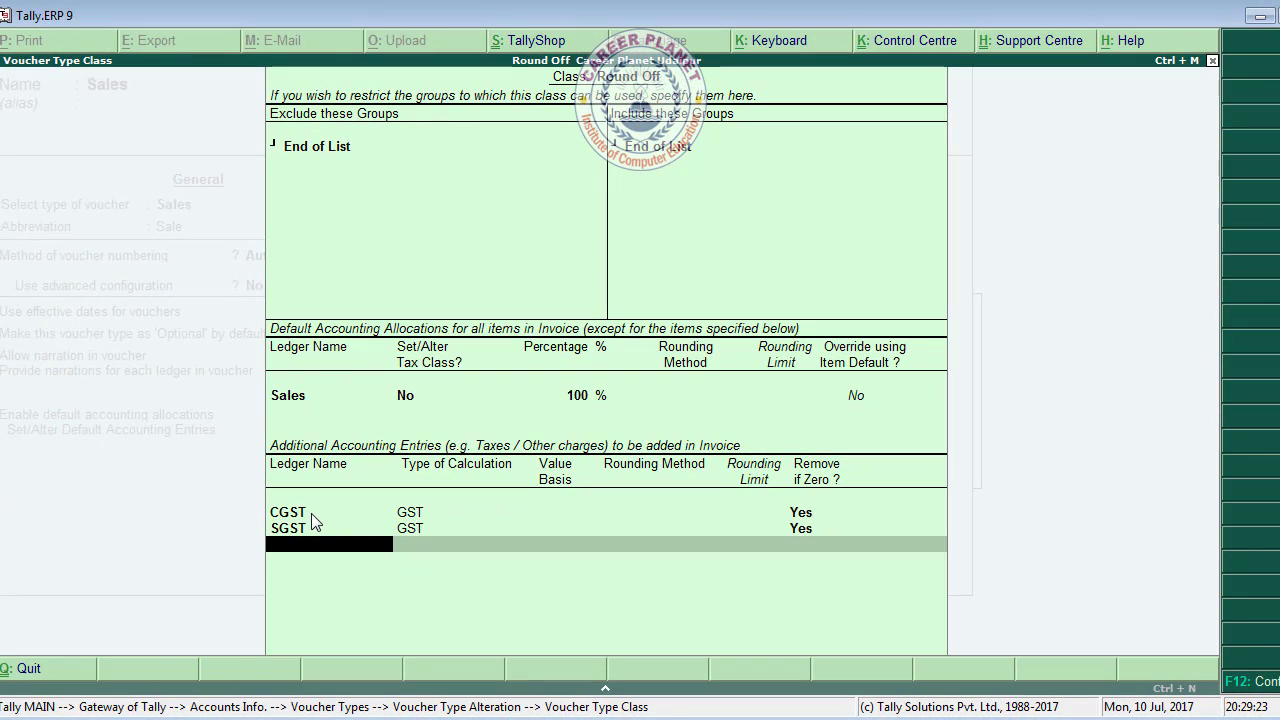
# Start a new ledger named Round Off from the additional accounting entries and place it under Indirect Incomes.
pyautogui.hotkey('alt', 'c')
pyautogui.write('Round o')
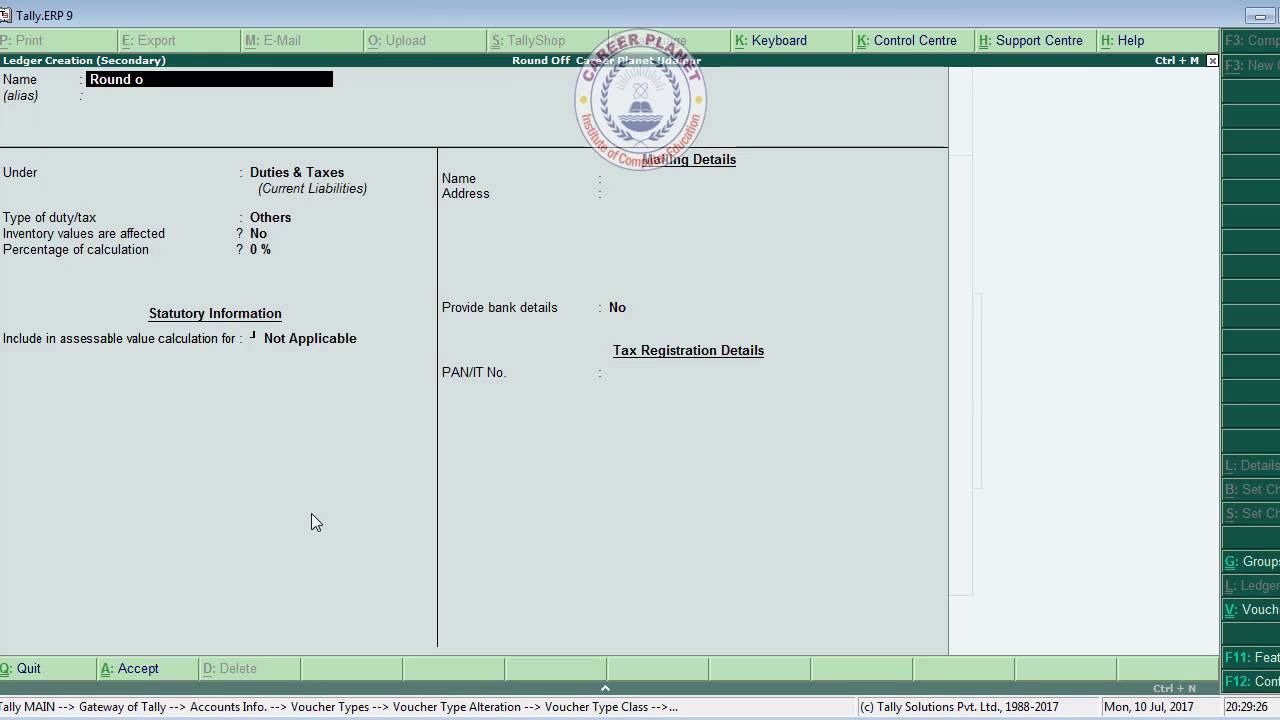
pyautogui.write('ff')
pyautogui.press('Return')
pyautogui.press('Return')
pyautogui.write('In')
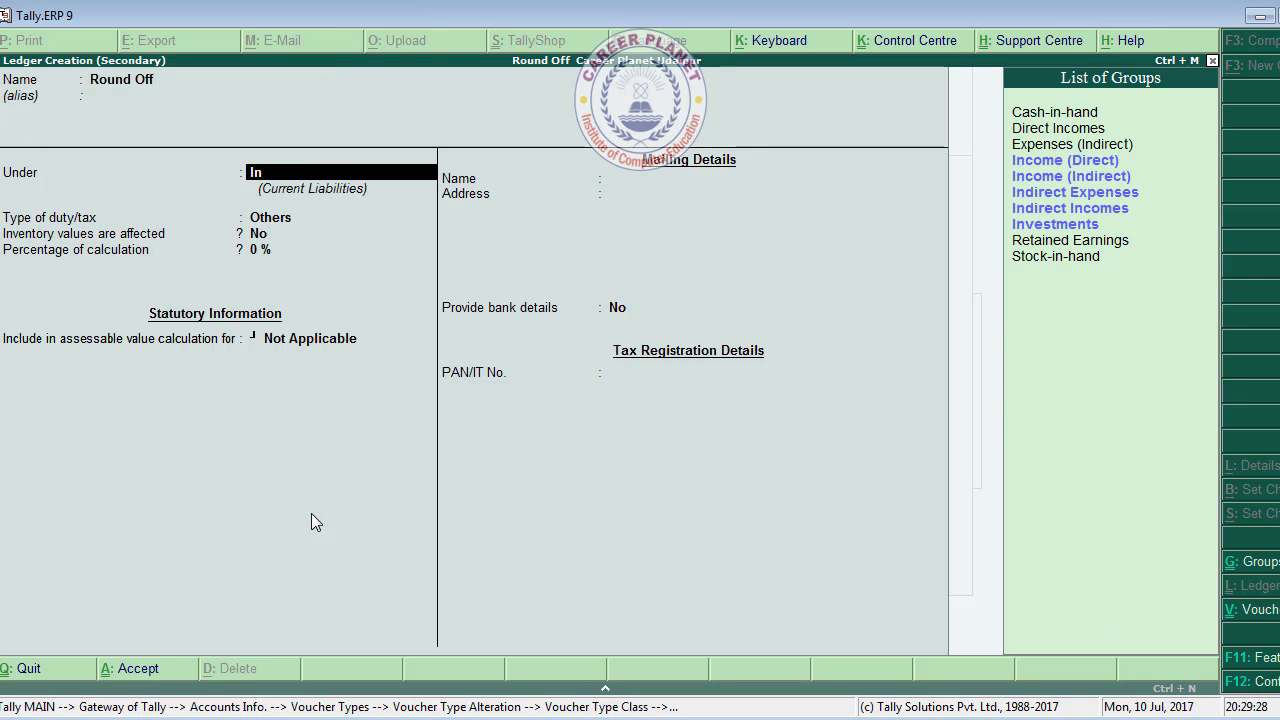
pyautogui.press('Down')
pyautogui.press('Down')
pyautogui.press('Down')
pyautogui.press('Return')
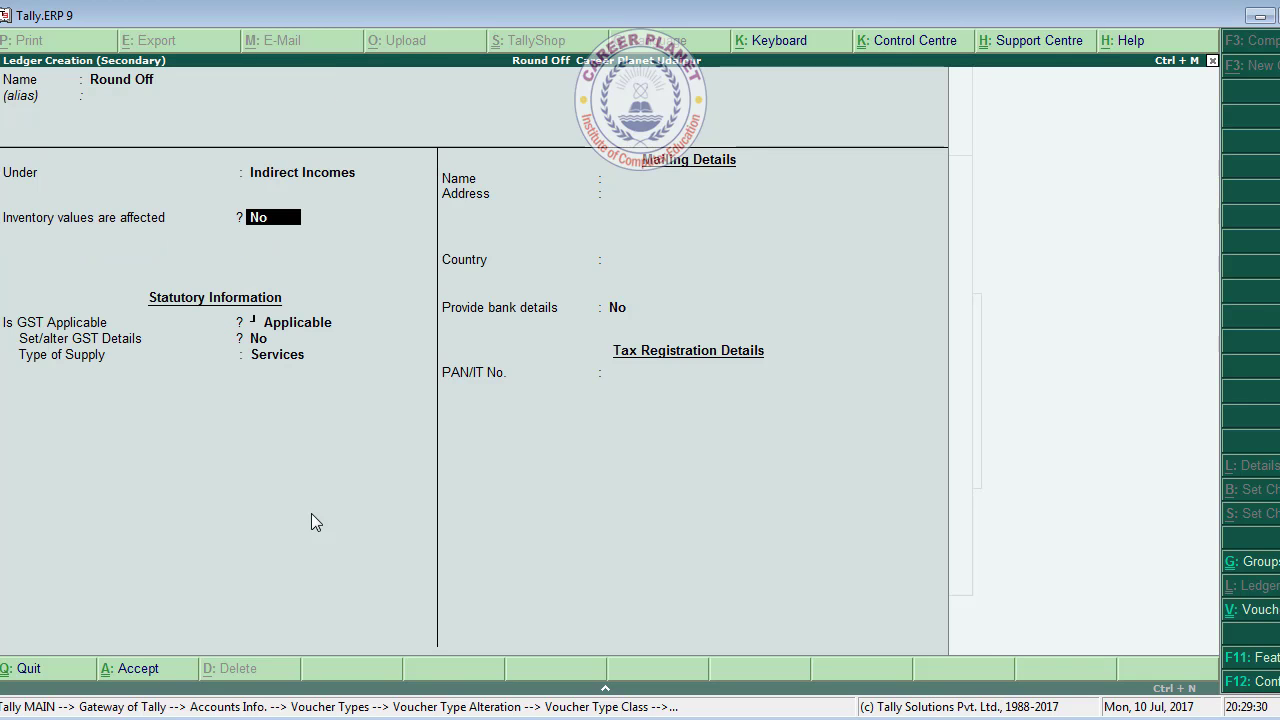
# Keep inventory values unaffected for the Round Off ledger and set its GST applicability to Not Applicable.
pyautogui.press('Return')
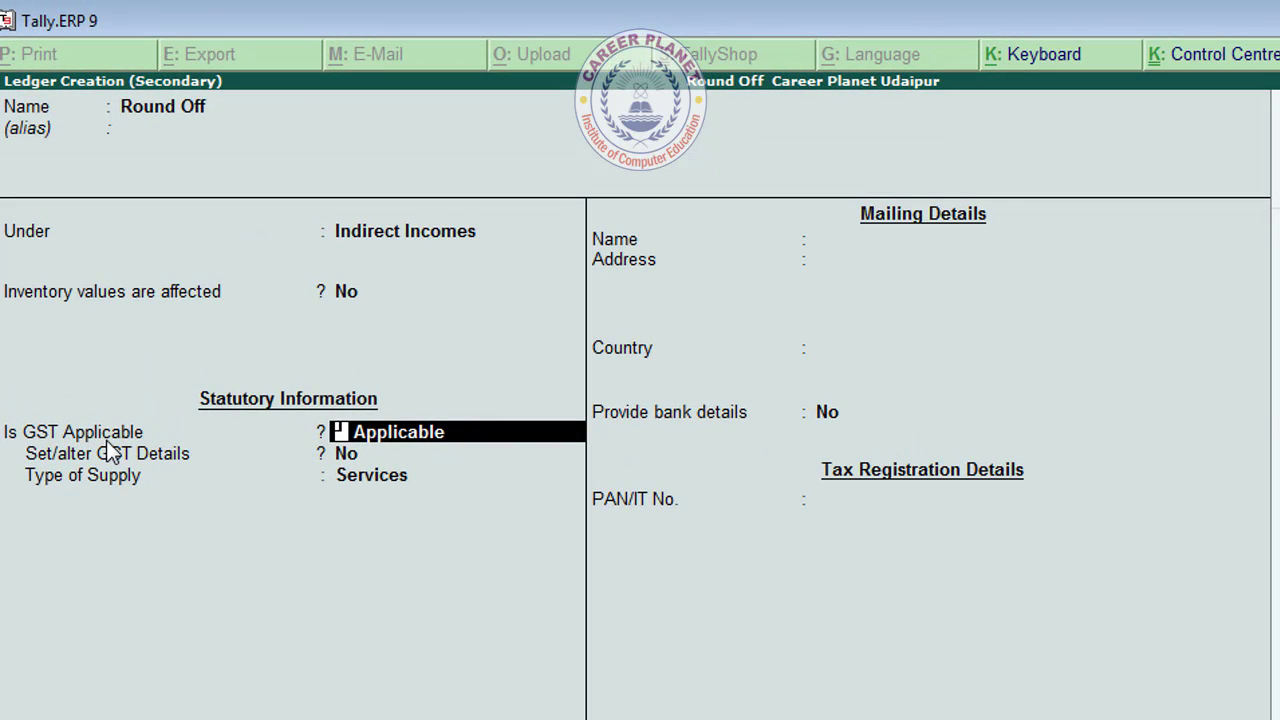
pyautogui.press('Return')
pyautogui.press('BackSpace')
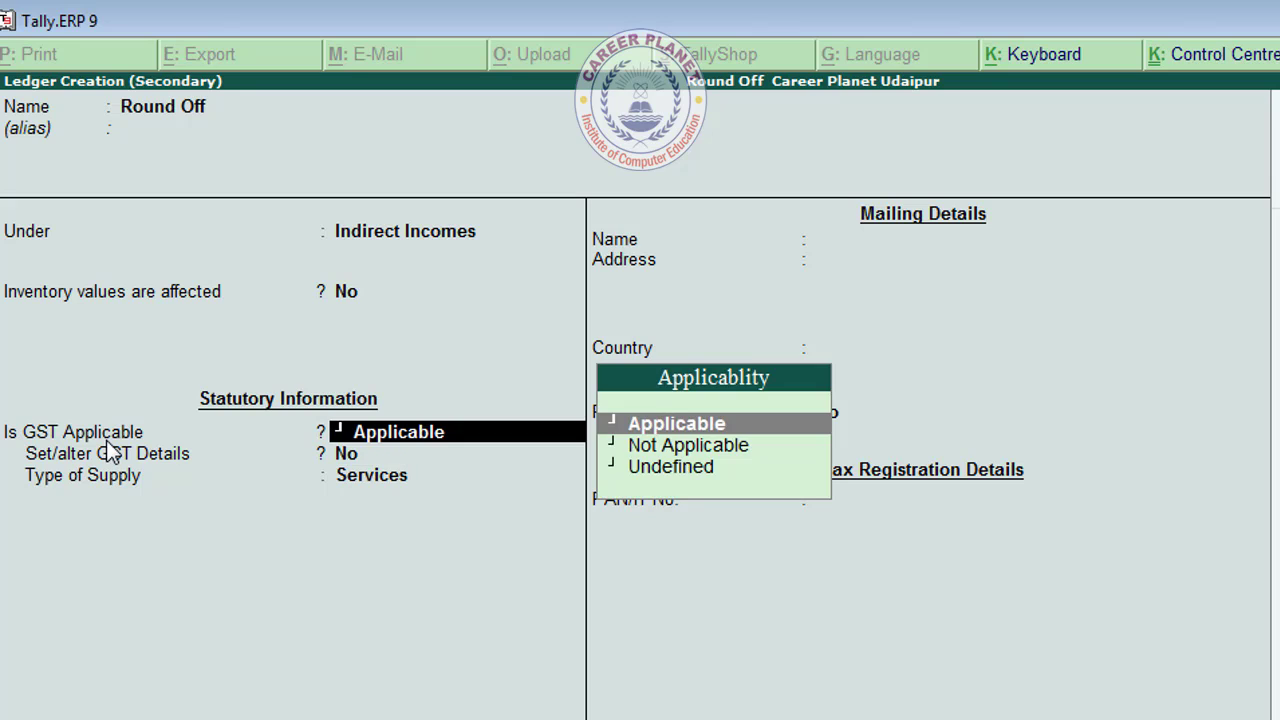
pyautogui.press('Down')
pyautogui.press('Return')
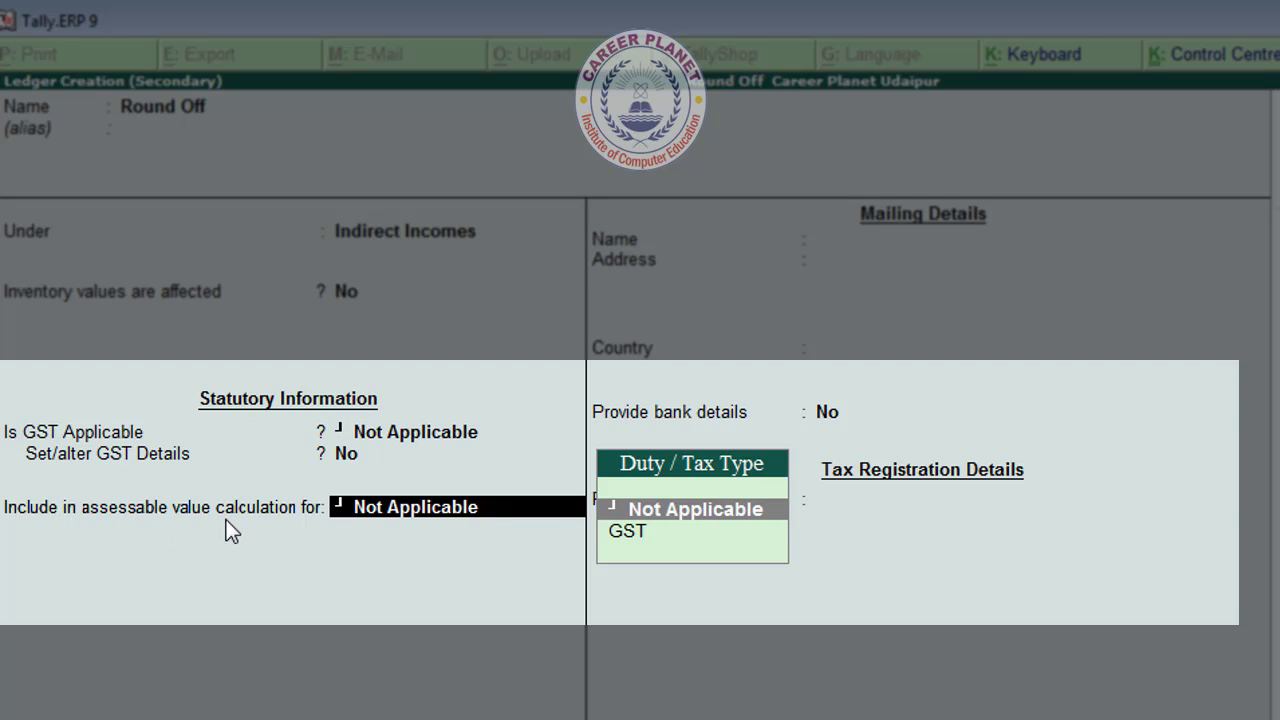
# Include the ledger in the assessable value calculation for GST, appropriate to Both and Based on Value, and save it.
pyautogui.press('Down')
pyautogui.press('Return')
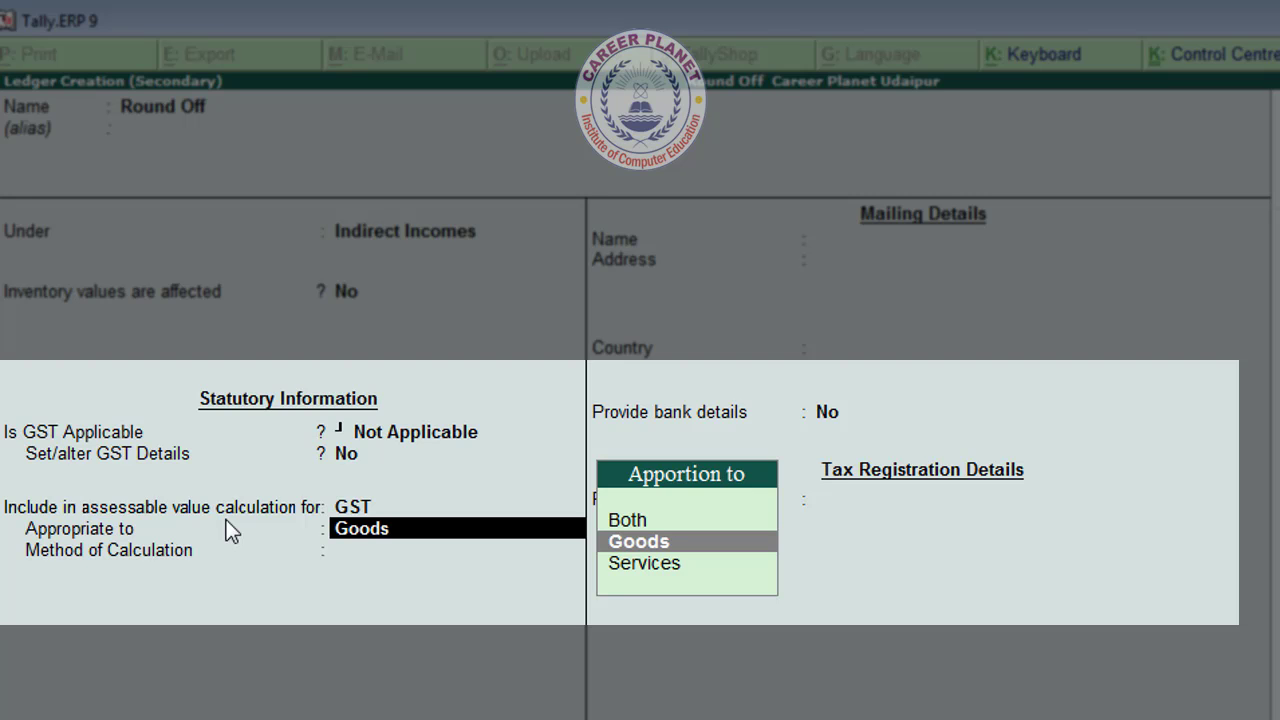
pyautogui.press('Up')
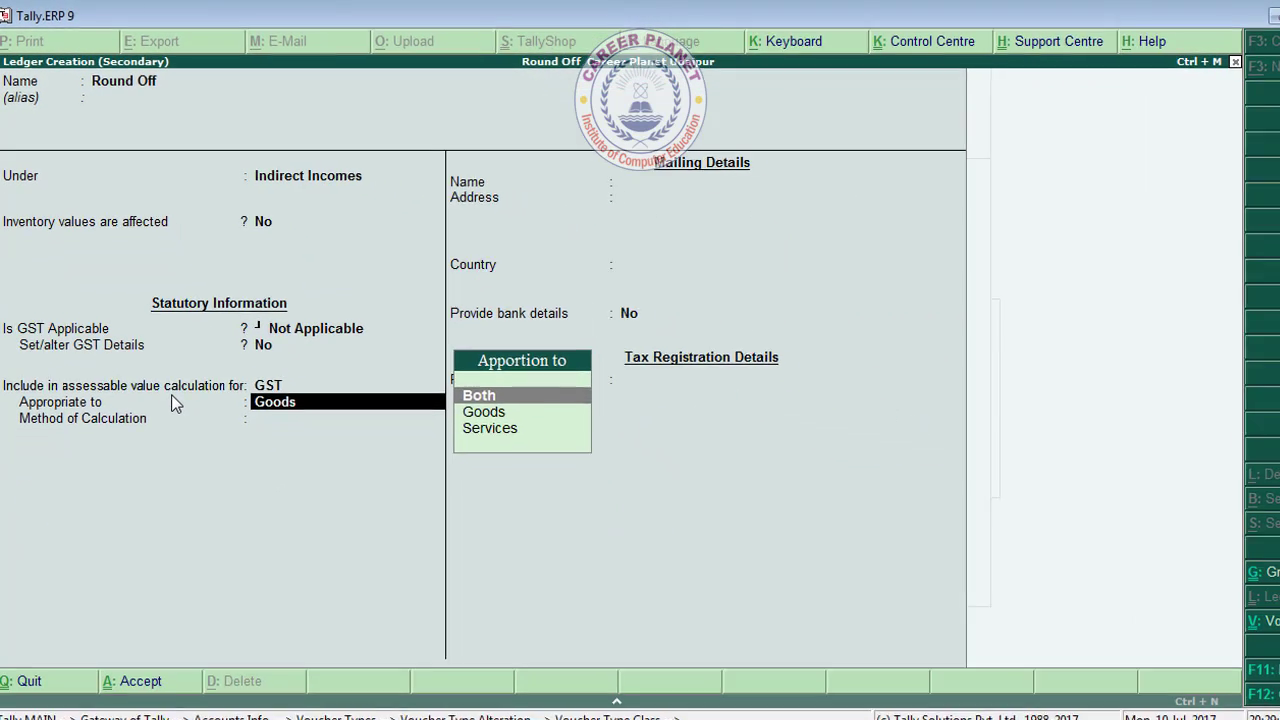
pyautogui.press('Return')
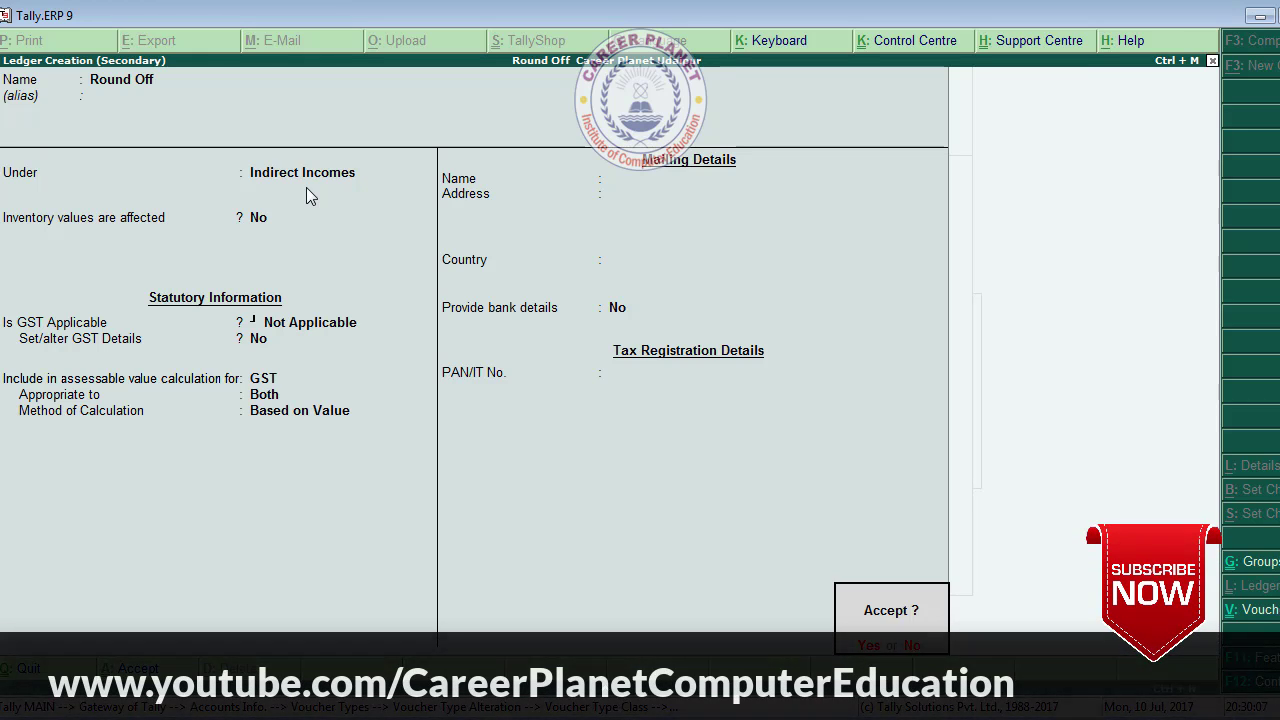
pyautogui.press('Return')
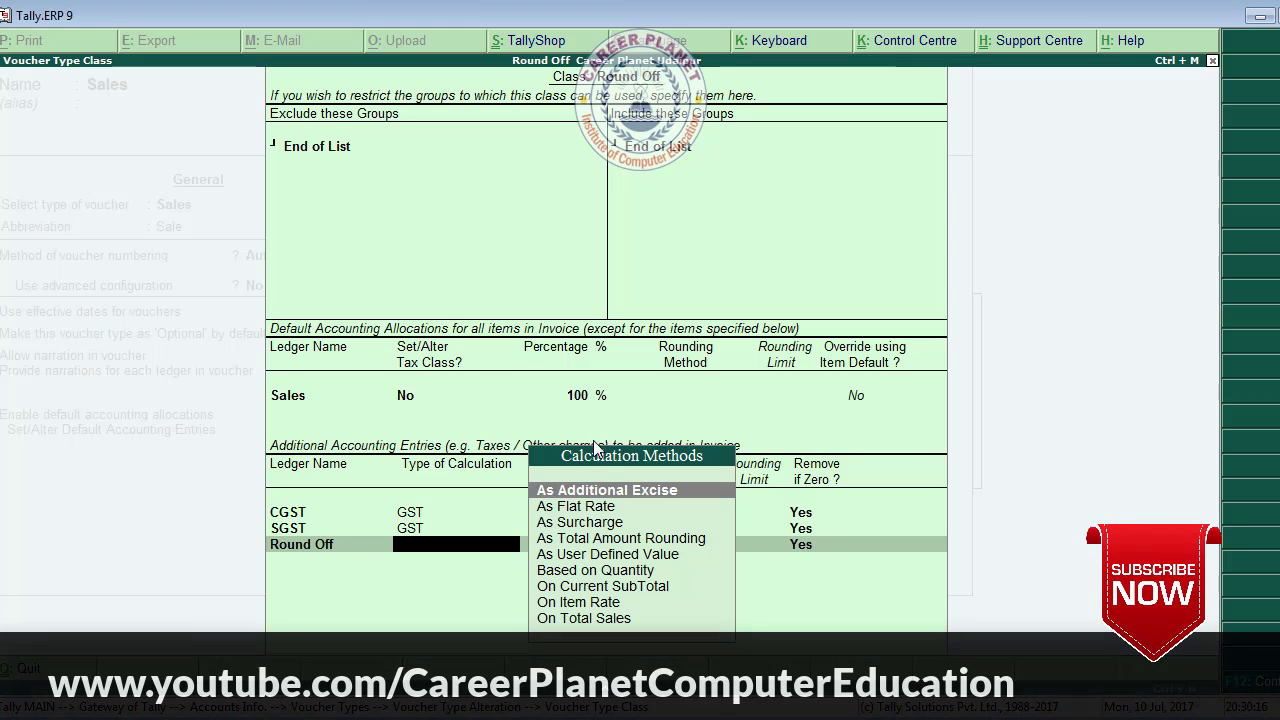
# Set the Round Off entry to As Total Amount Rounding with Normal Rounding, a rounding limit of 1 and removal if zero set to Yes.
pyautogui.press('Down')
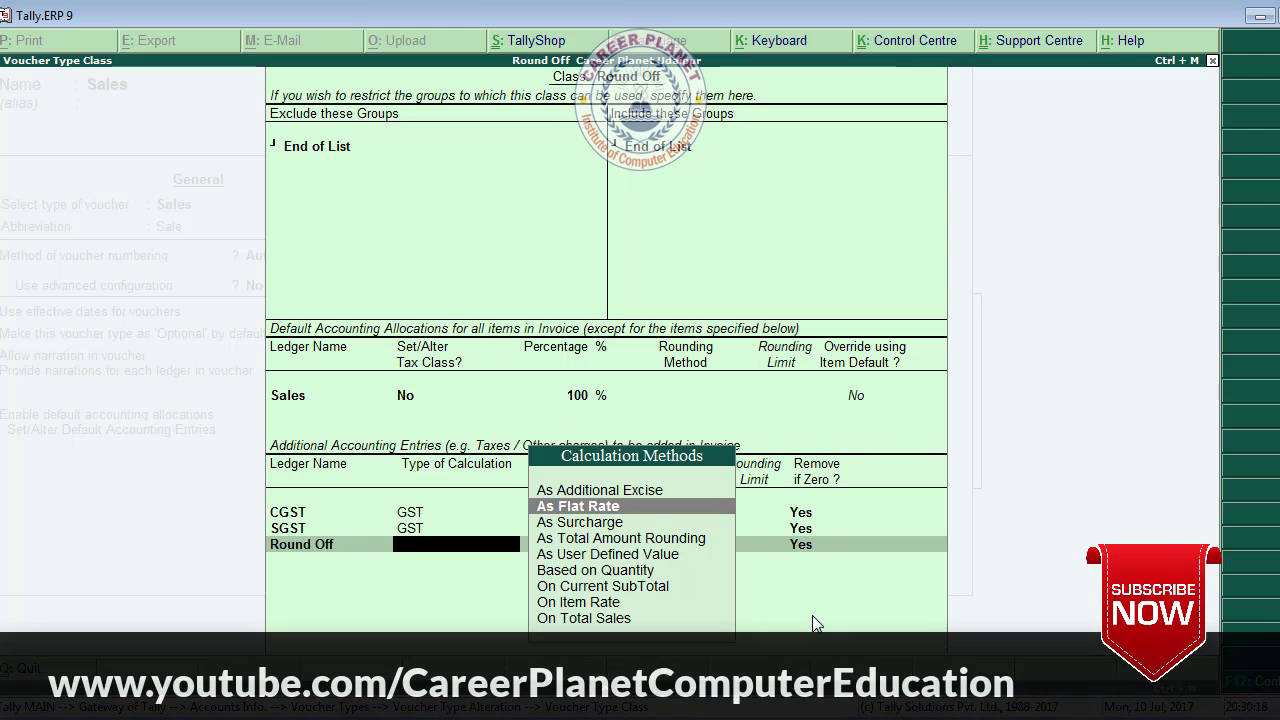
pyautogui.press('Down')
pyautogui.press('Down')
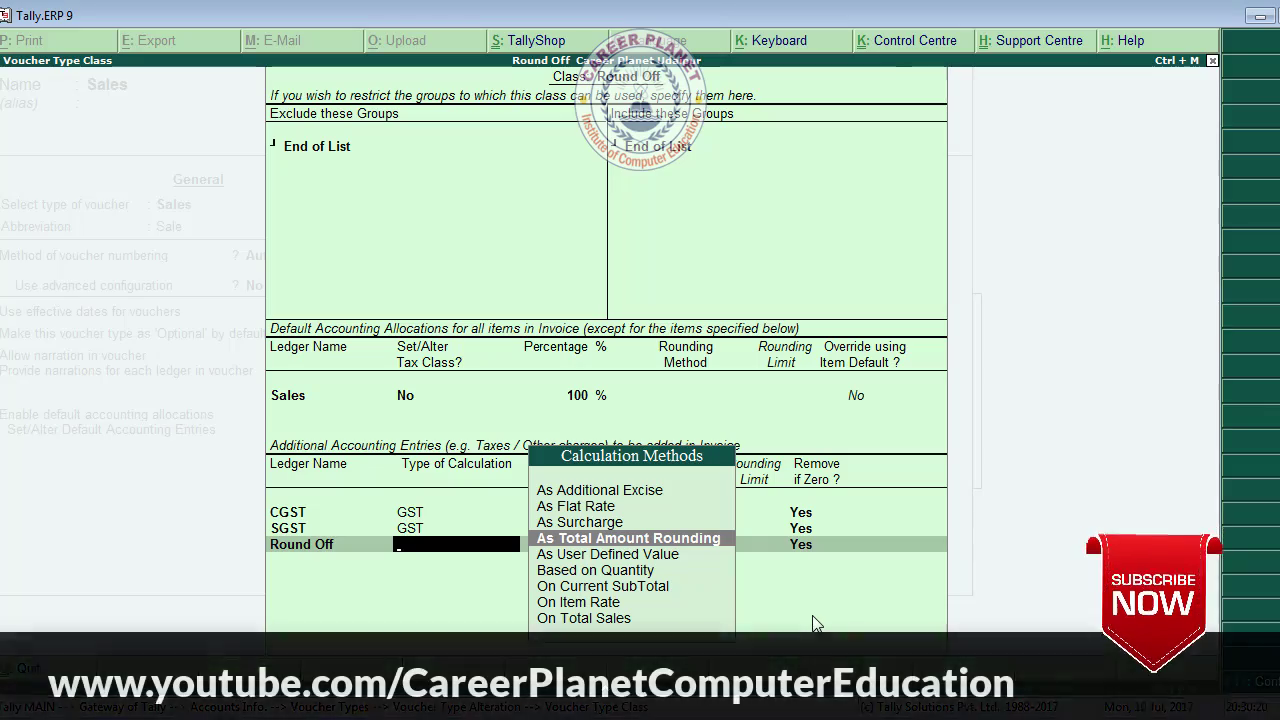
pyautogui.press('Return')
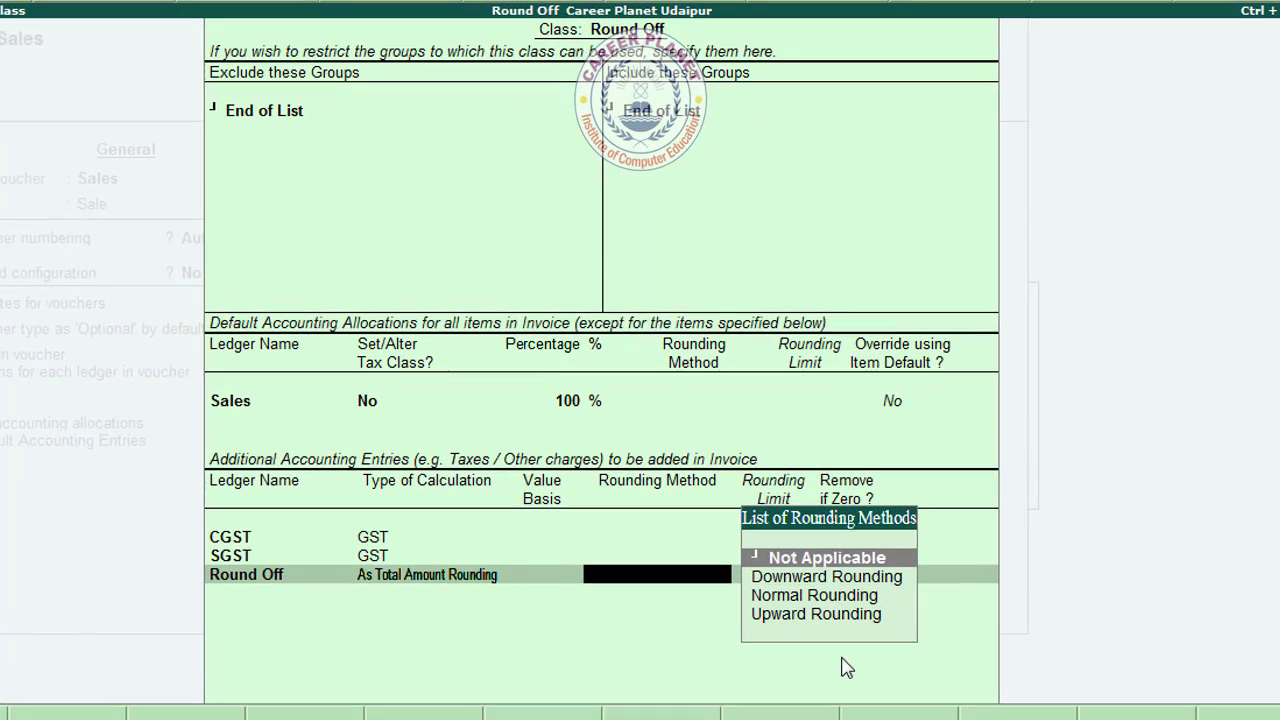
pyautogui.press('Down')
pyautogui.press('Down')
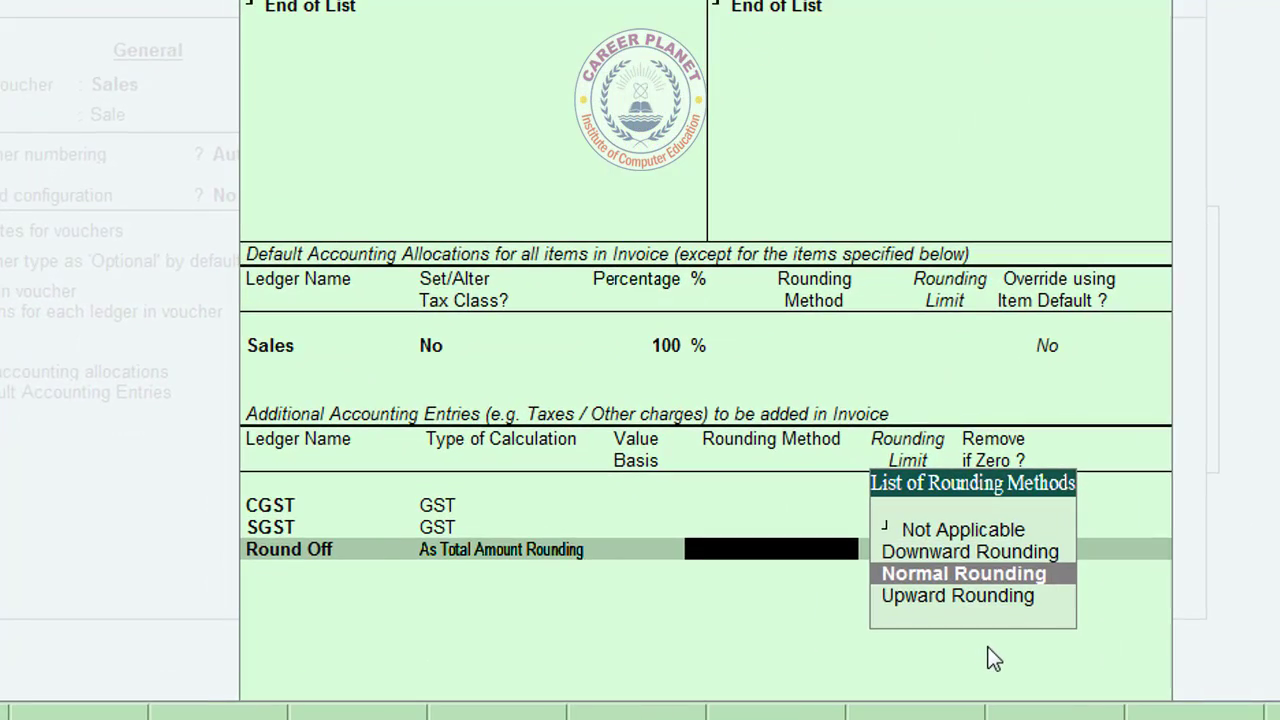
pyautogui.press('Return')
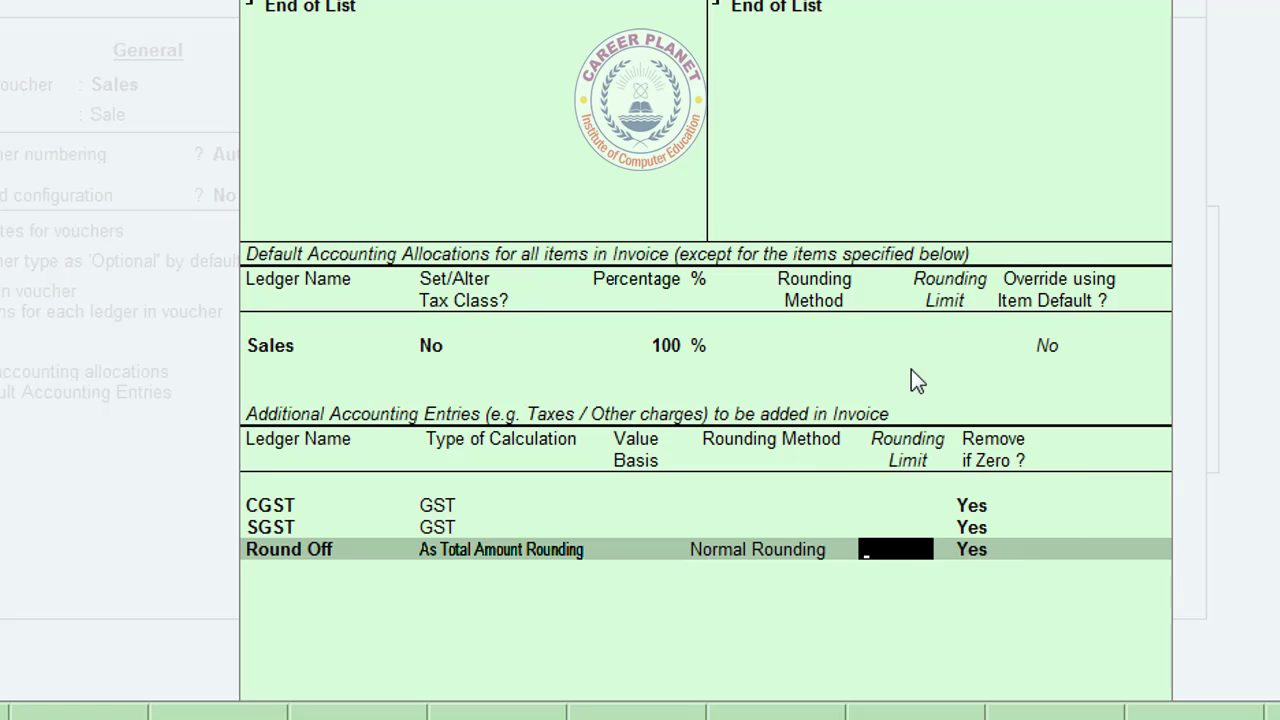
pyautogui.write('1')
pyautogui.press('Return')
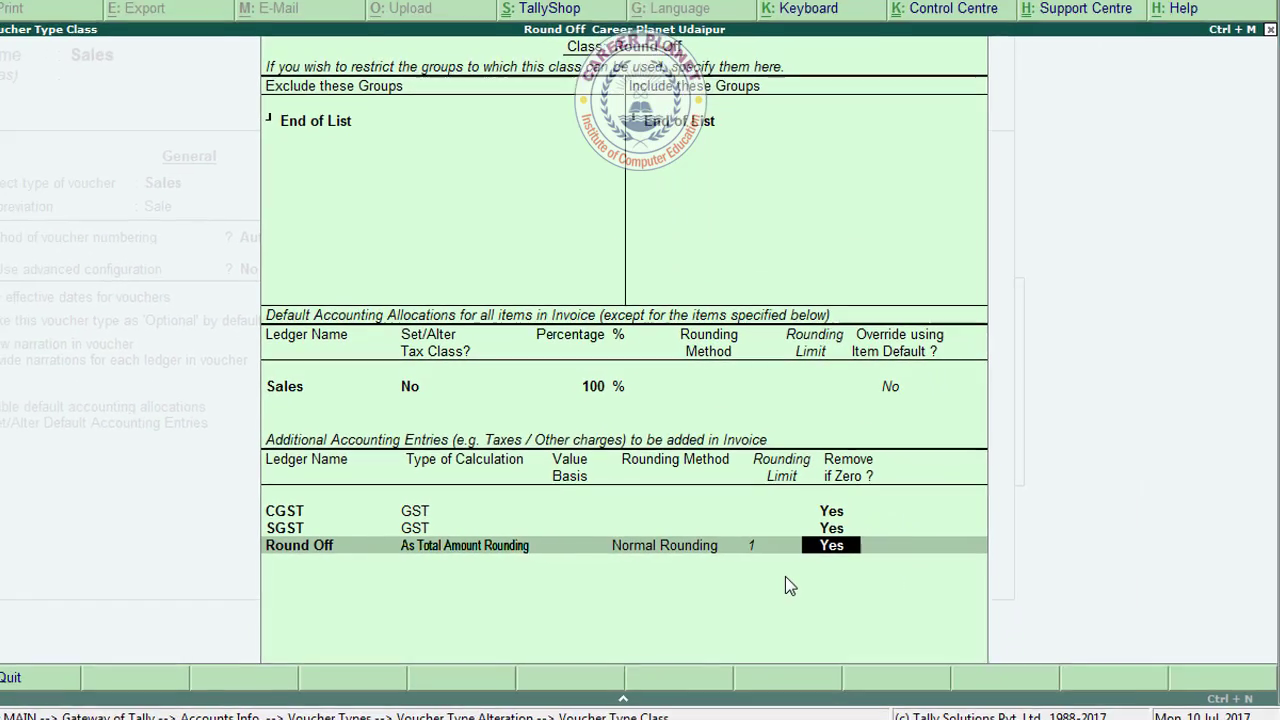
pyautogui.press('Return')
# Save the Round Off class and accept the altered Sales voucher type.
pyautogui.press('Return')
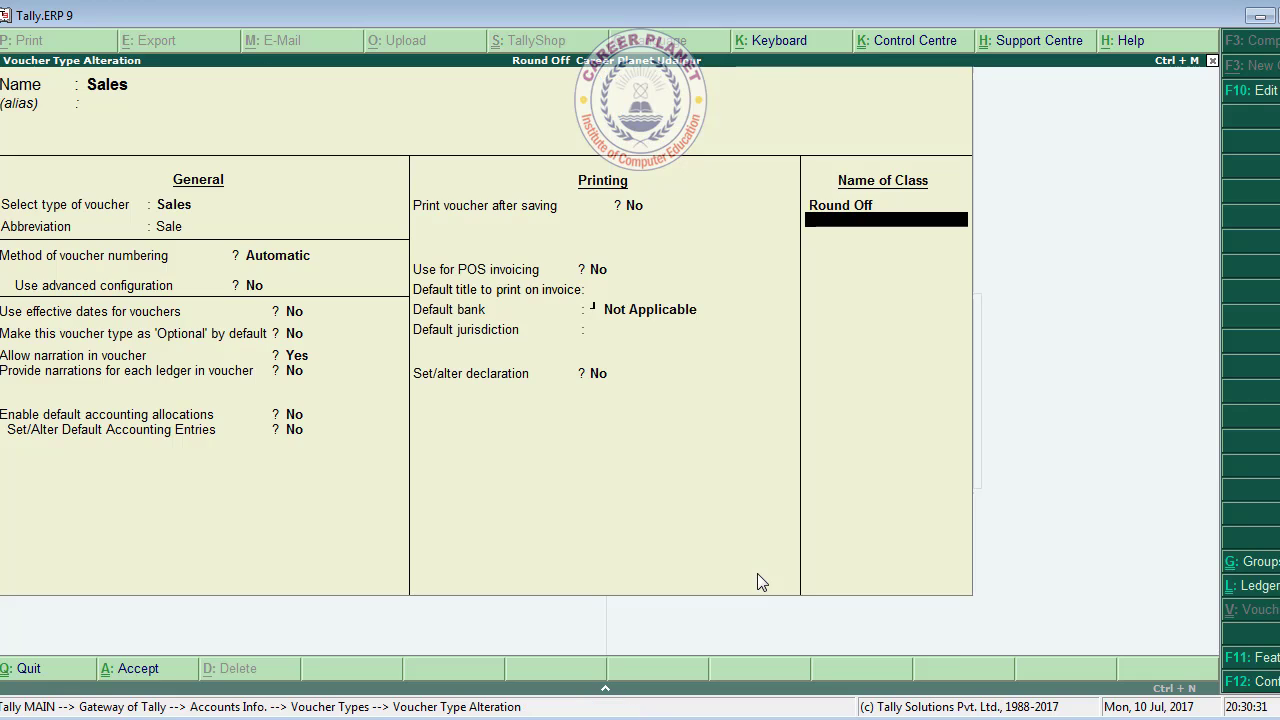
pyautogui.press('Return')
pyautogui.press('Return')
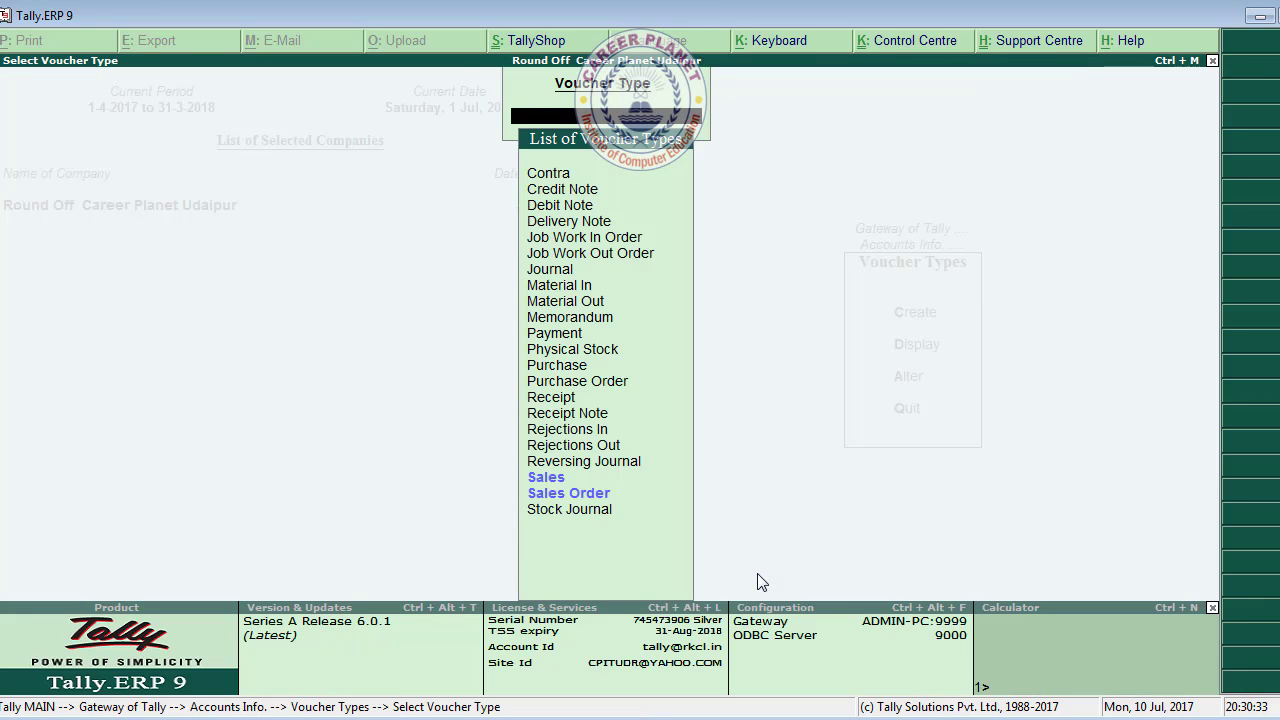
# Return to the Gateway of Tally and start a new sales voucher using the Round Off voucher class.
pyautogui.press('Escape')
pyautogui.press('Escape')
pyautogui.press('Escape')
pyautogui.press('Down')
pyautogui.press('Down')
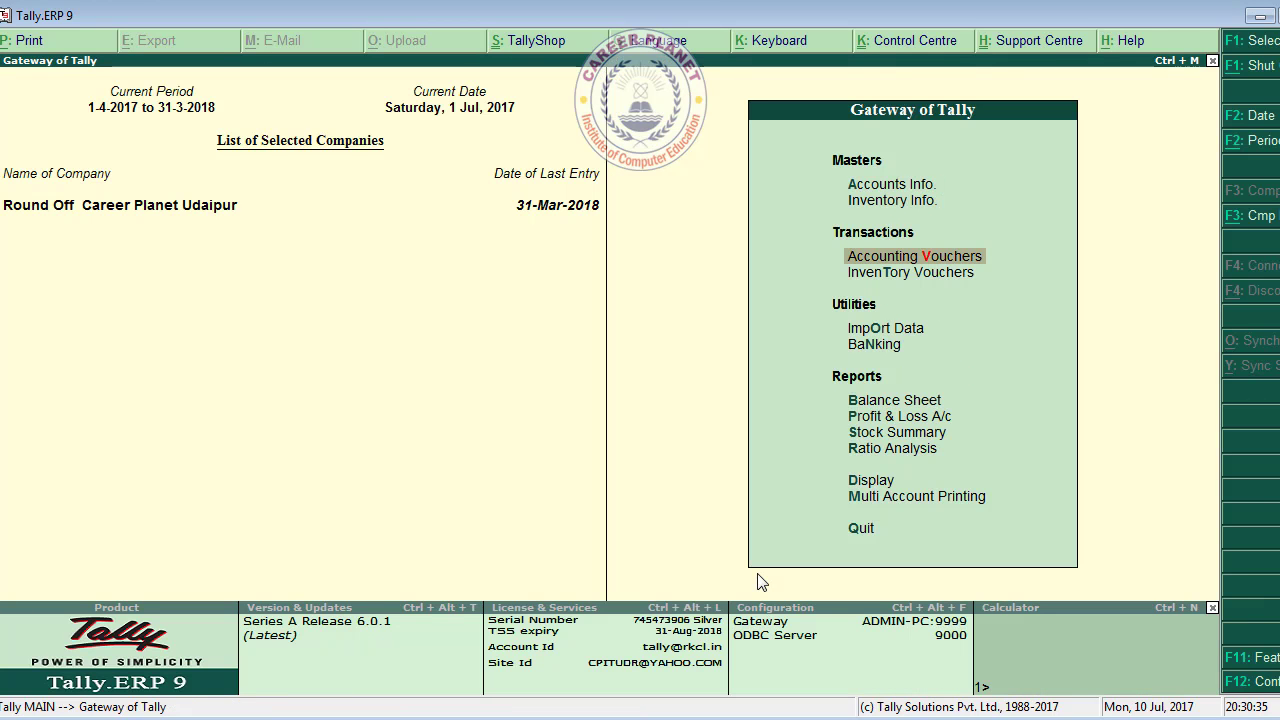
pyautogui.press('Return')
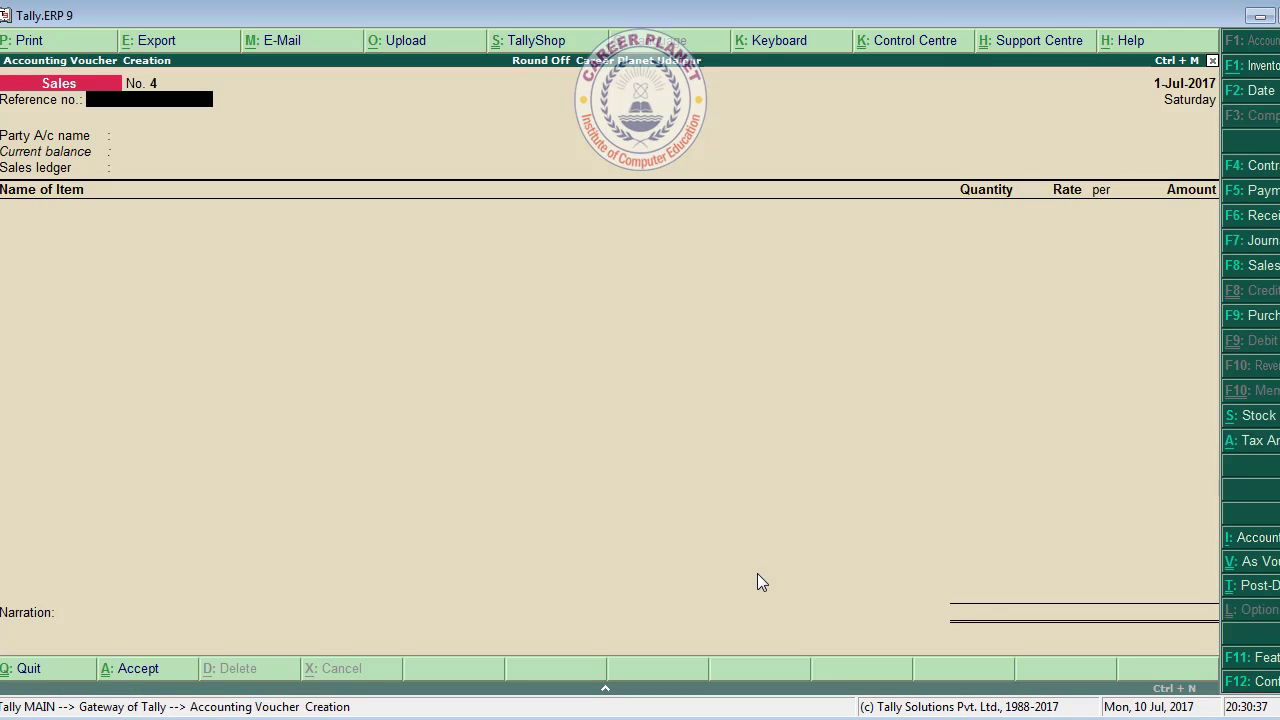
pyautogui.press('Return')
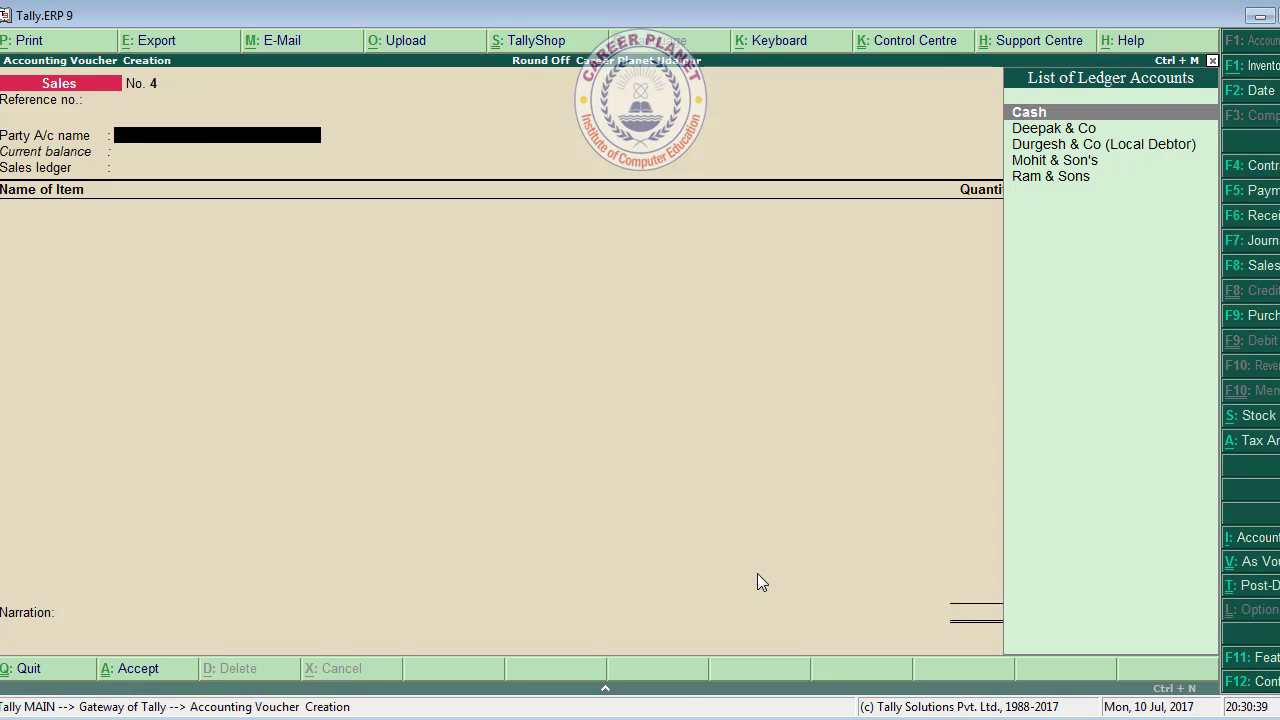
pyautogui.press('F8')
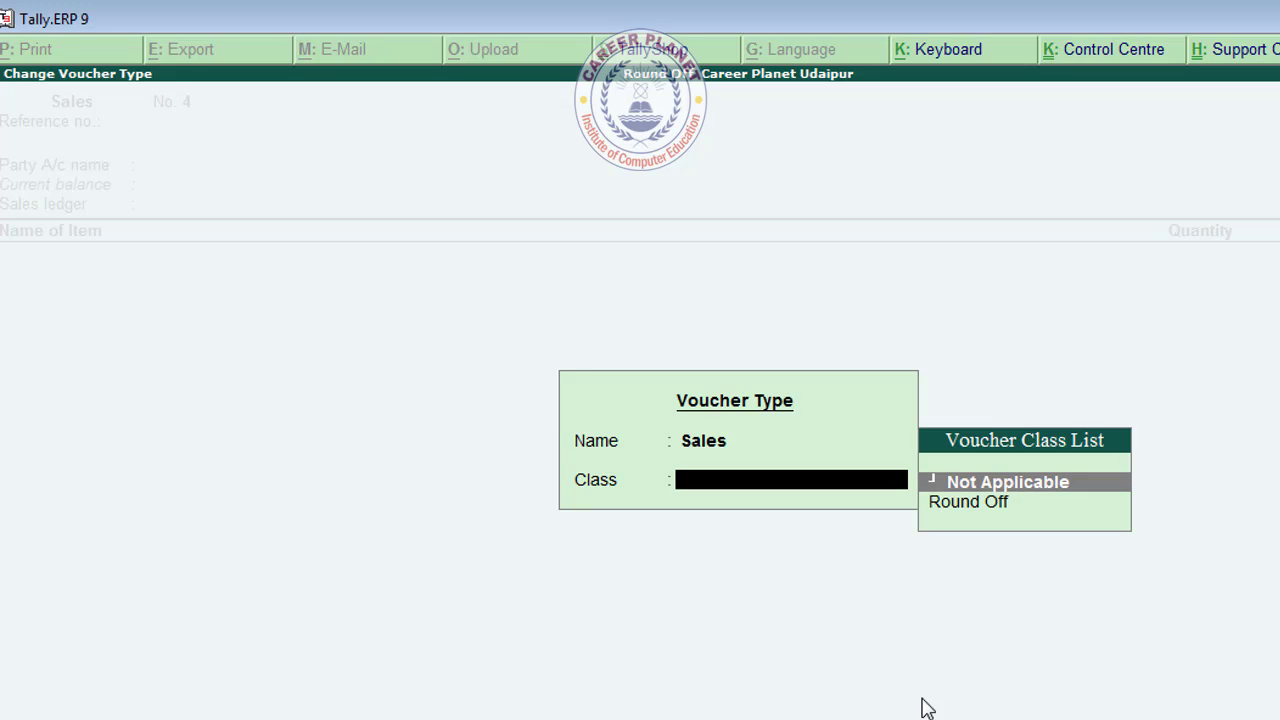
pyautogui.press('Down')
pyautogui.press('Return')
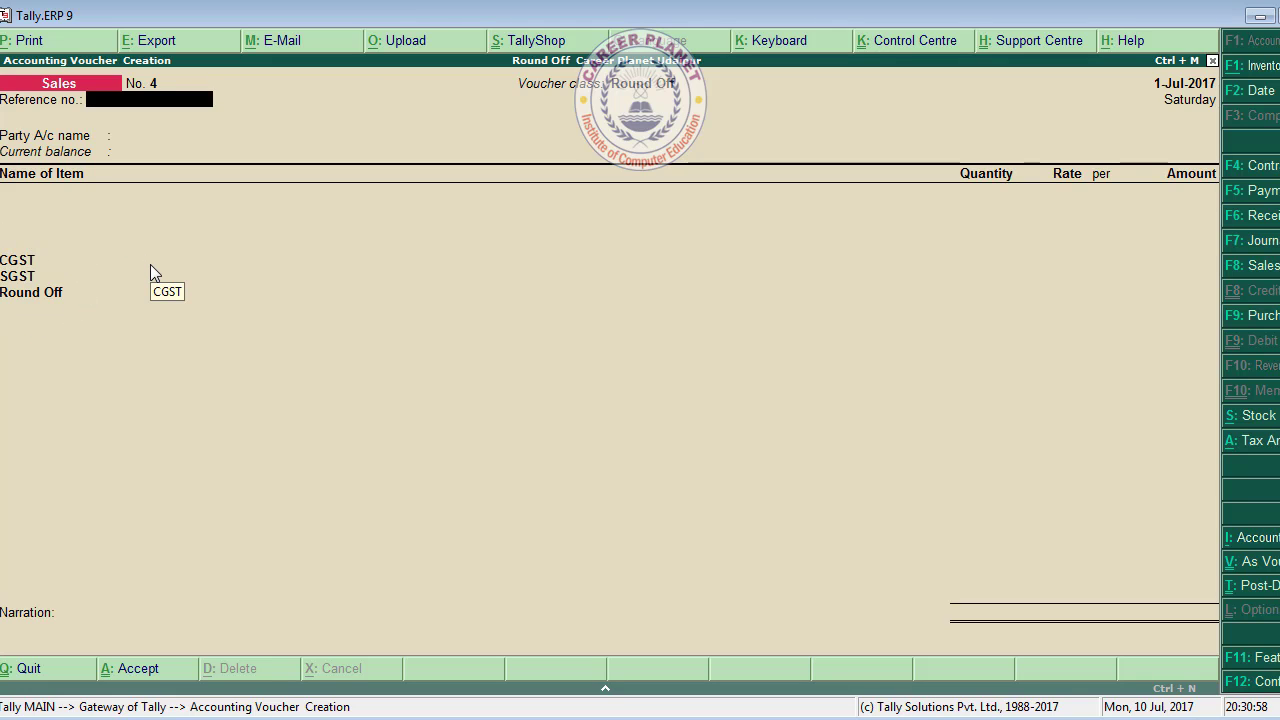
# Choose Durgesh & Co (Local Debtor) as the party and enter 10 nos of Lg Monitor at a rate of 991.25.
pyautogui.press('Return')
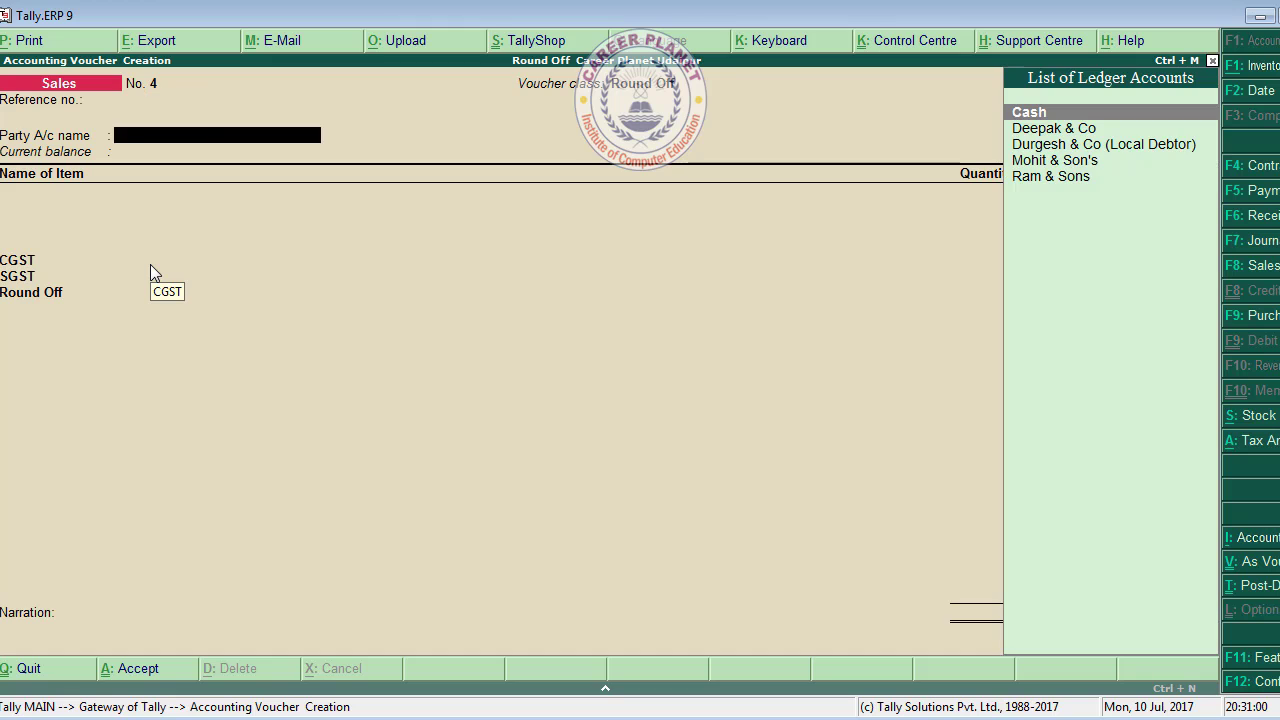
pyautogui.press('Down')
pyautogui.press('Down')
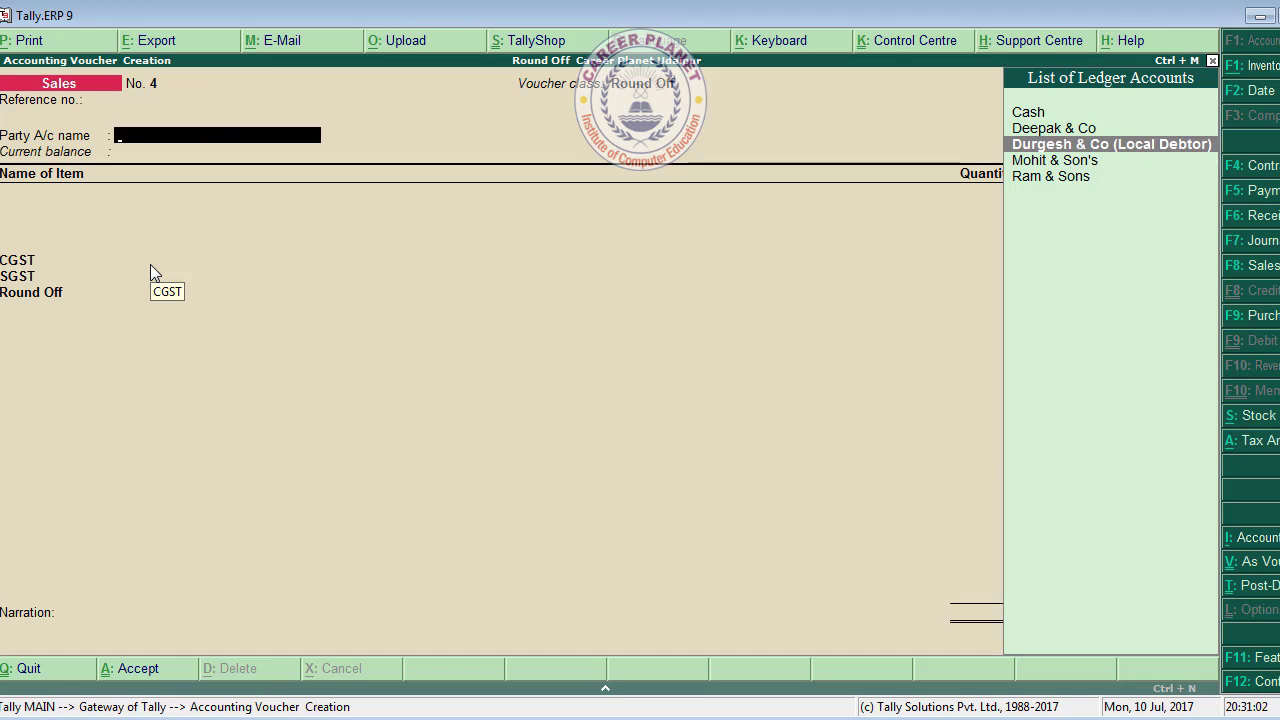
pyautogui.press('Return')
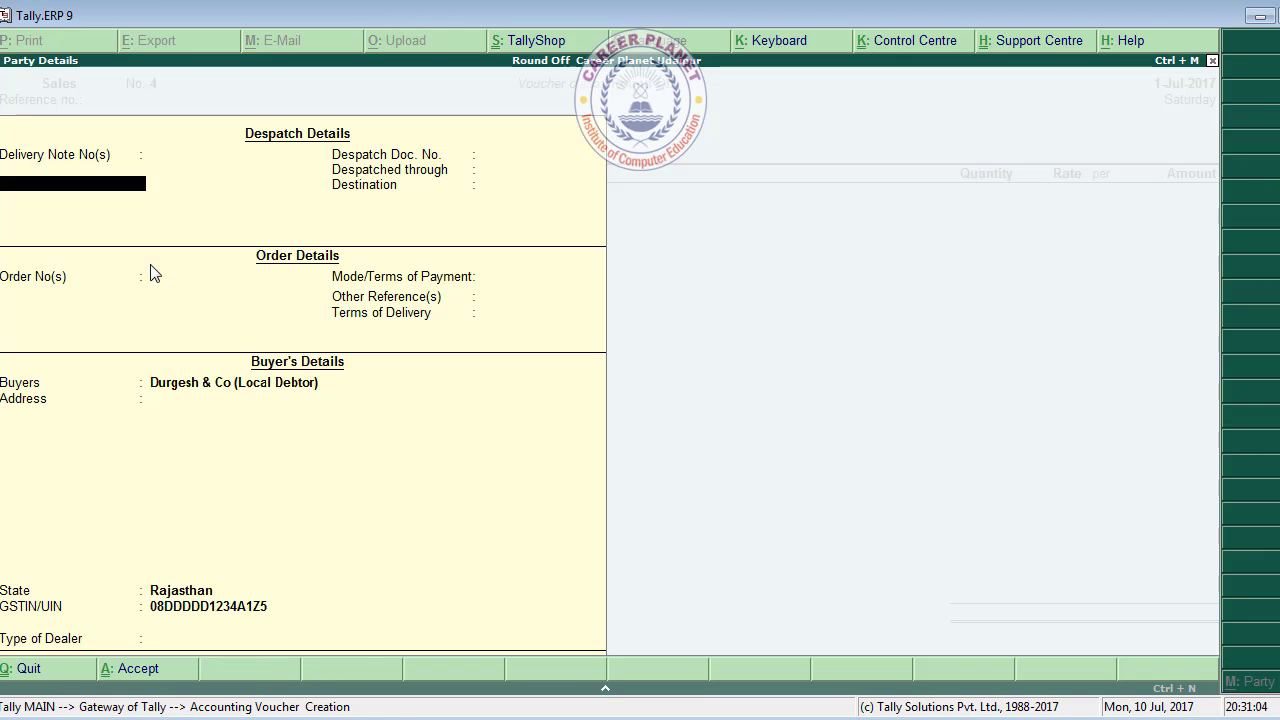
pyautogui.hotkey('ctrl', 'a')
pyautogui.press('Return')
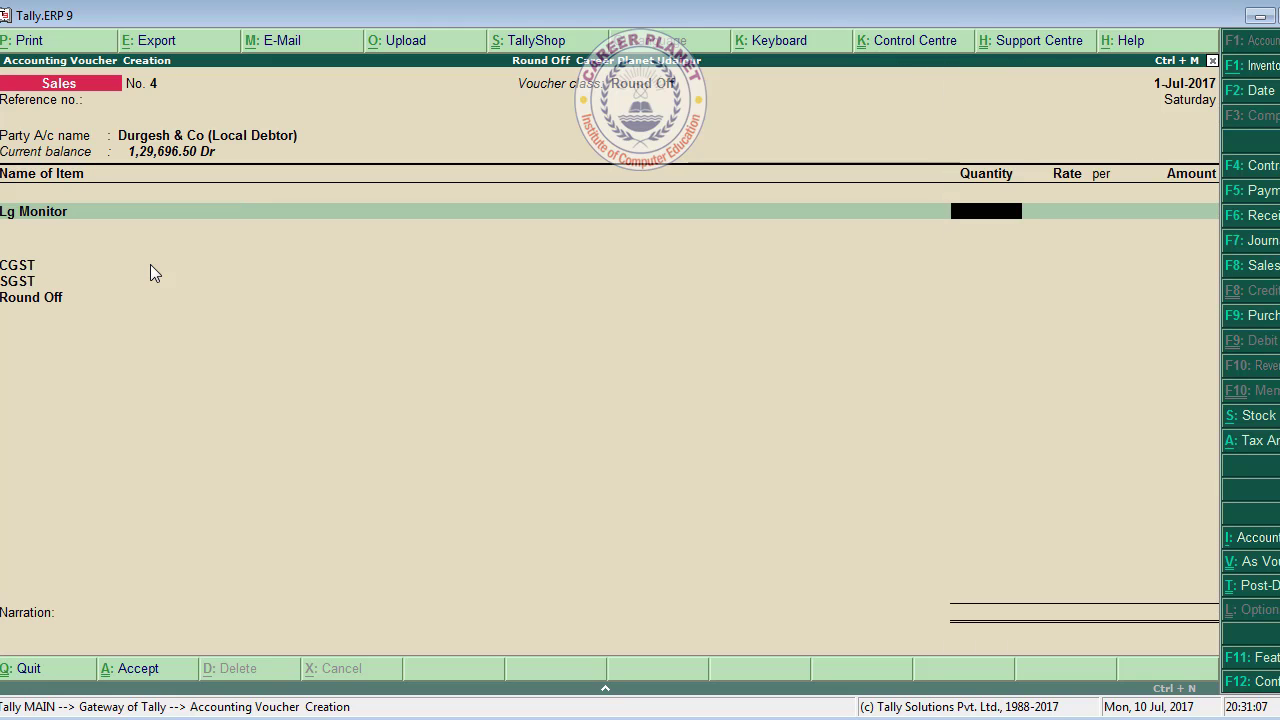
pyautogui.press('Return')
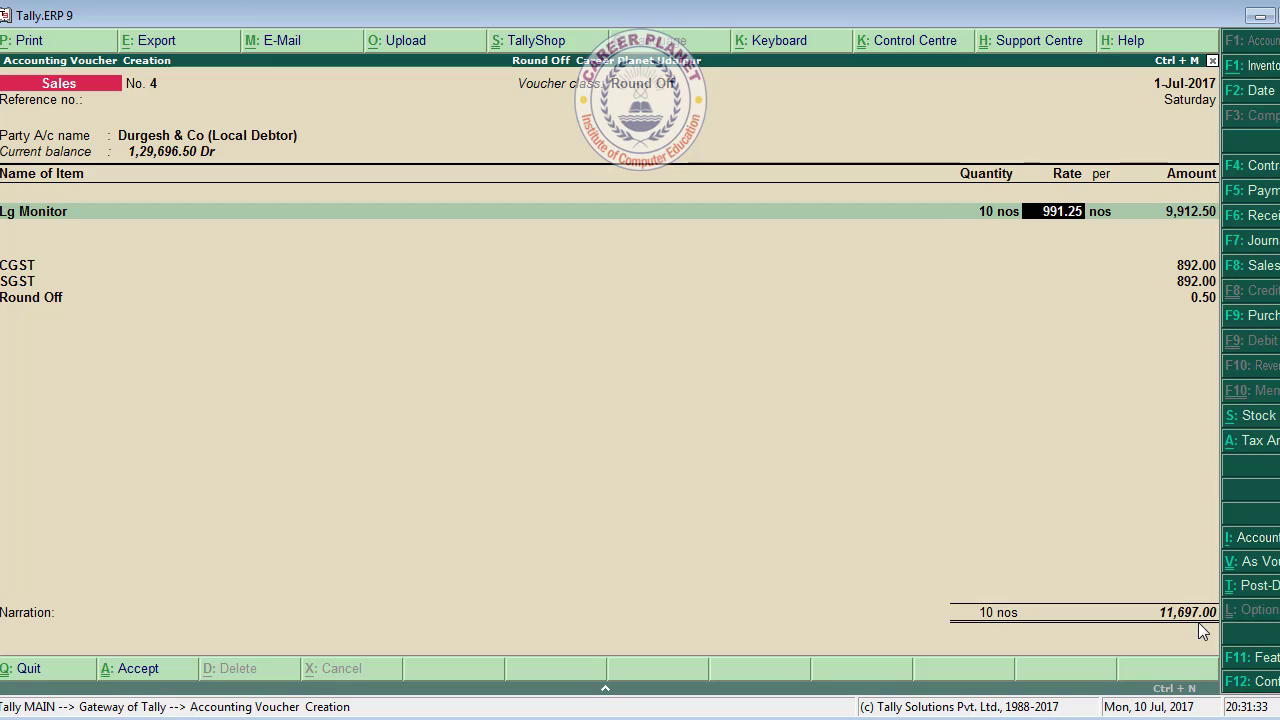
# Examine the voucher's detailed tax analysis for the Lg Monitor item, and return to the voucher.
pyautogui.hotkey('alt', 'a')
pyautogui.hotkey('alt', 'F1')
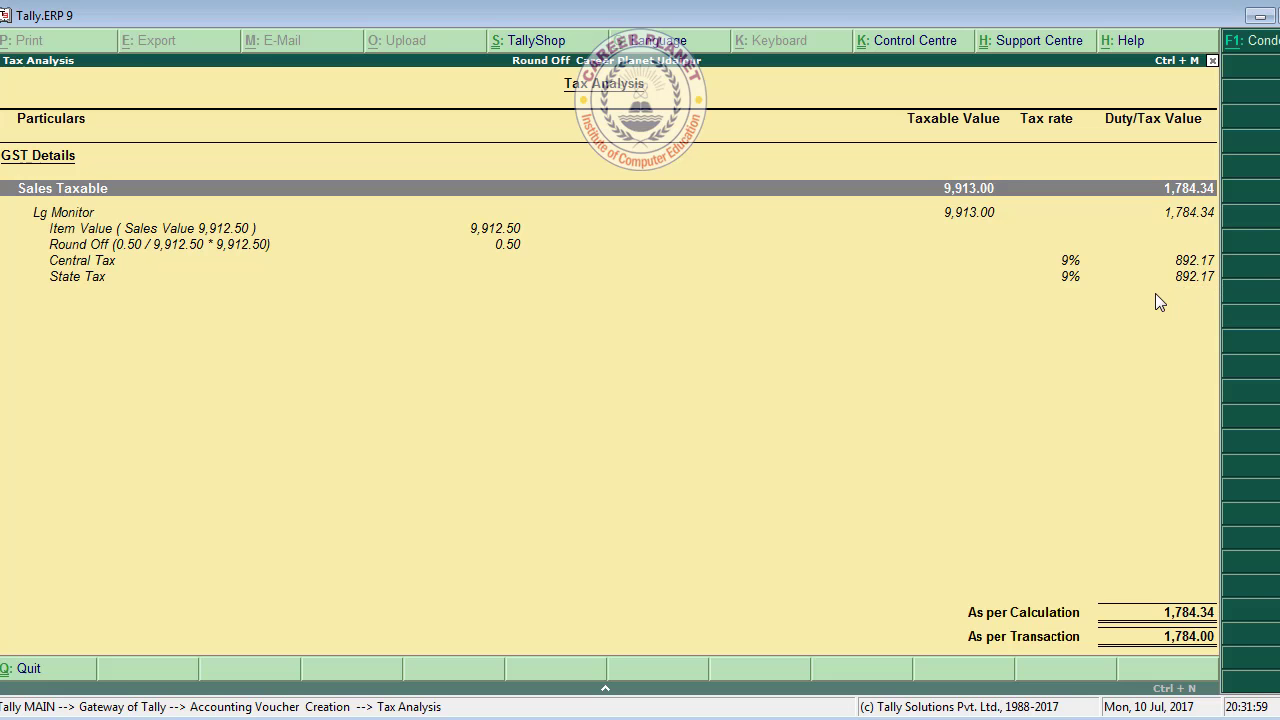
pyautogui.press('Escape')
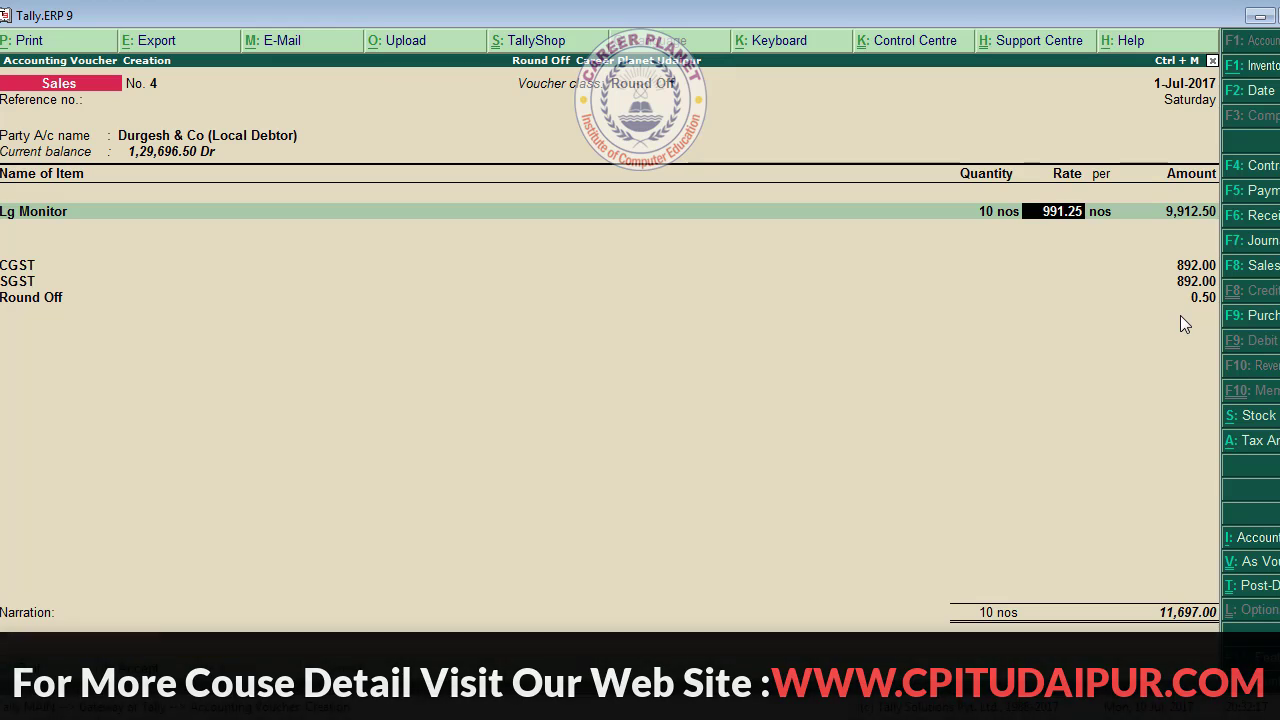
# Set the Lg Monitor rate to 978.42 and accept the item and tax entries.
pyautogui.press('Return')
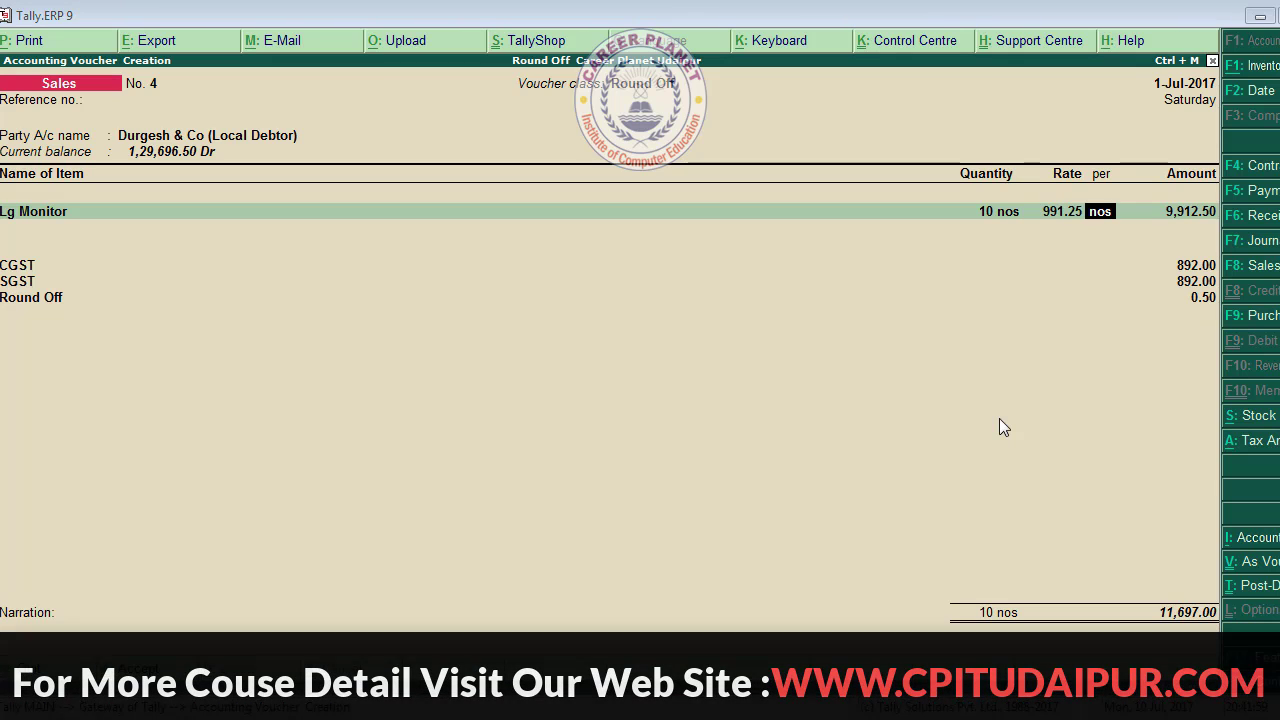
pyautogui.press('BackSpace')
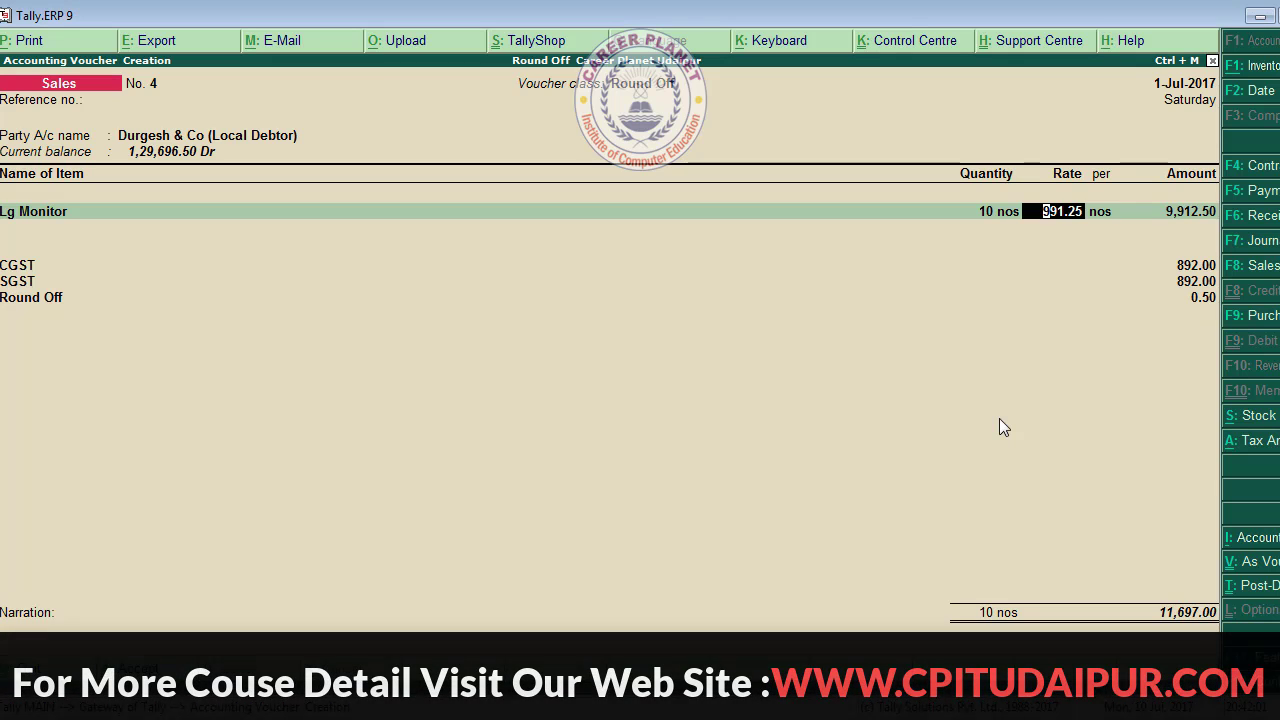
pyautogui.write('978.42')
pyautogui.press('Return')
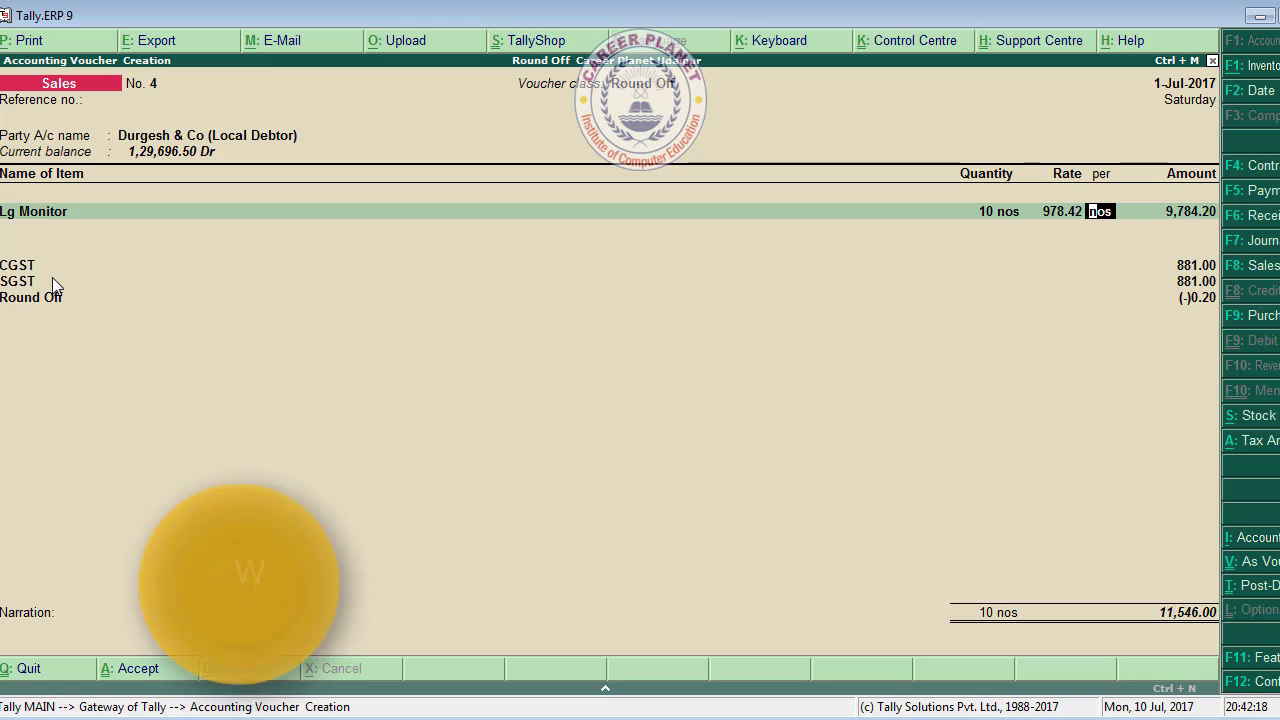
pyautogui.press('Return')
pyautogui.press('Return')
pyautogui.press('Return')
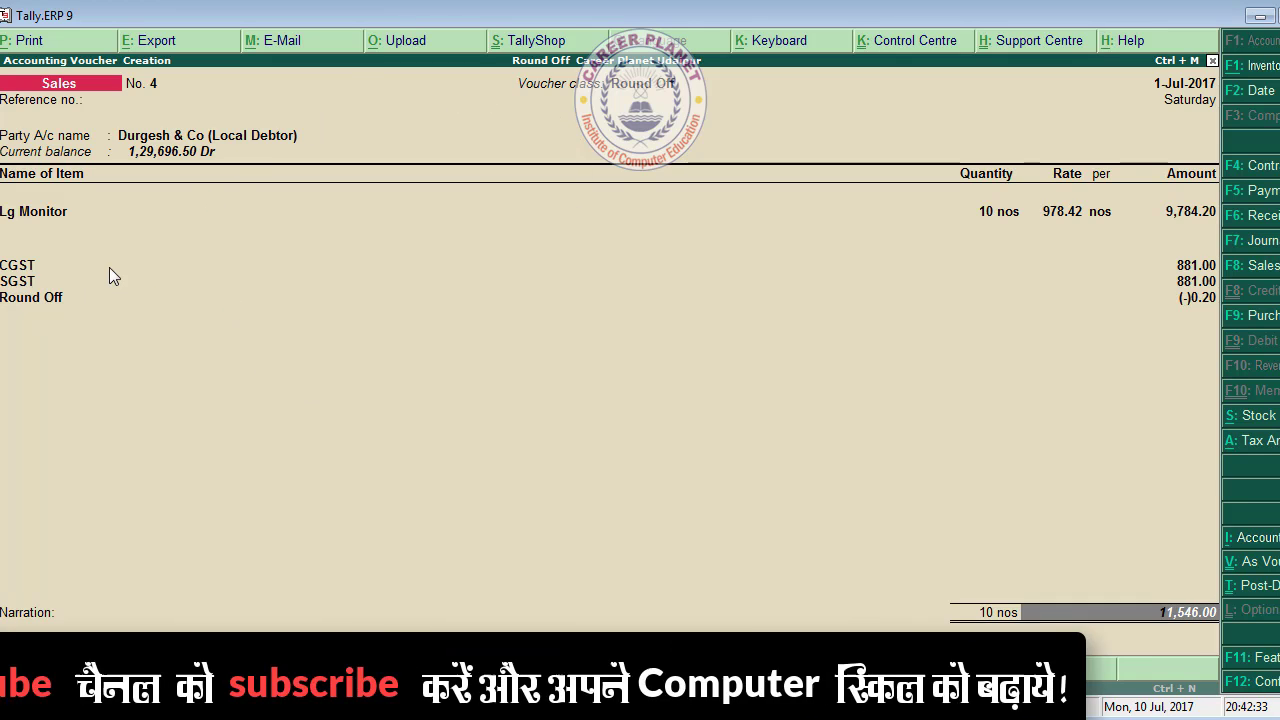
# Check the central and state tax in the detailed tax analysis for the 978.42 rate, and close it.
pyautogui.hotkey('alt', 'a')
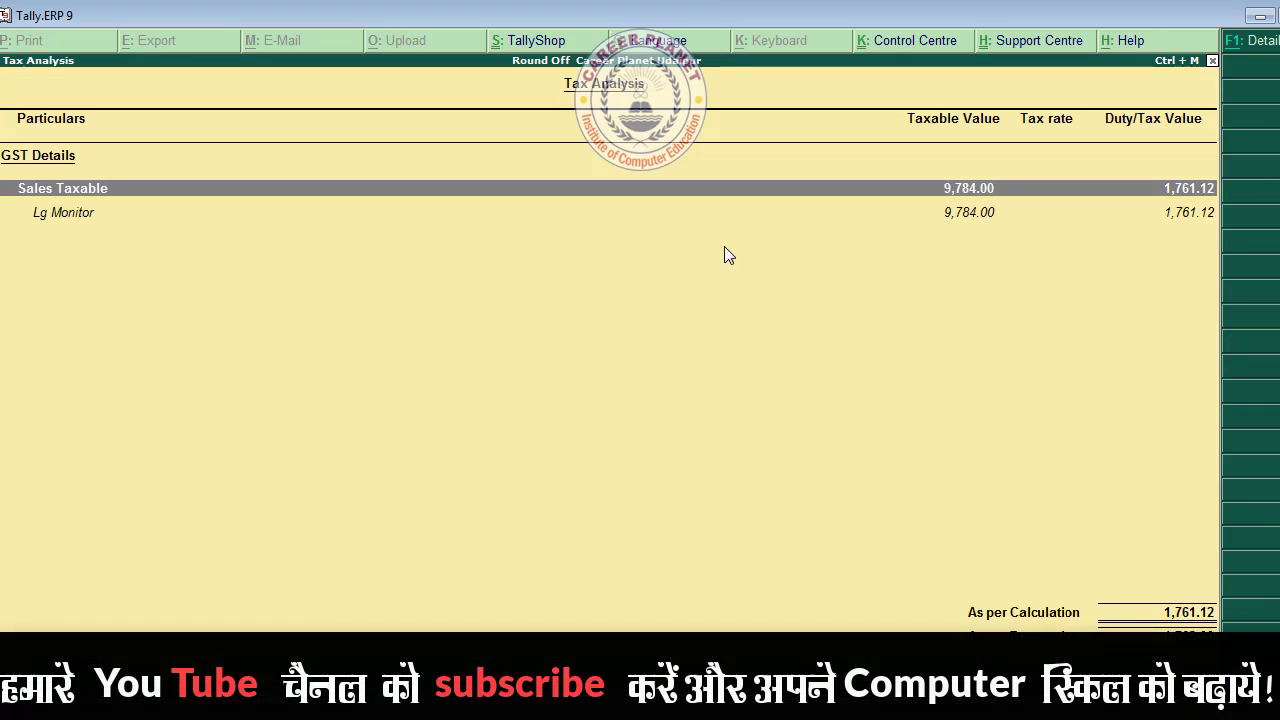
pyautogui.hotkey('alt', 'F1')
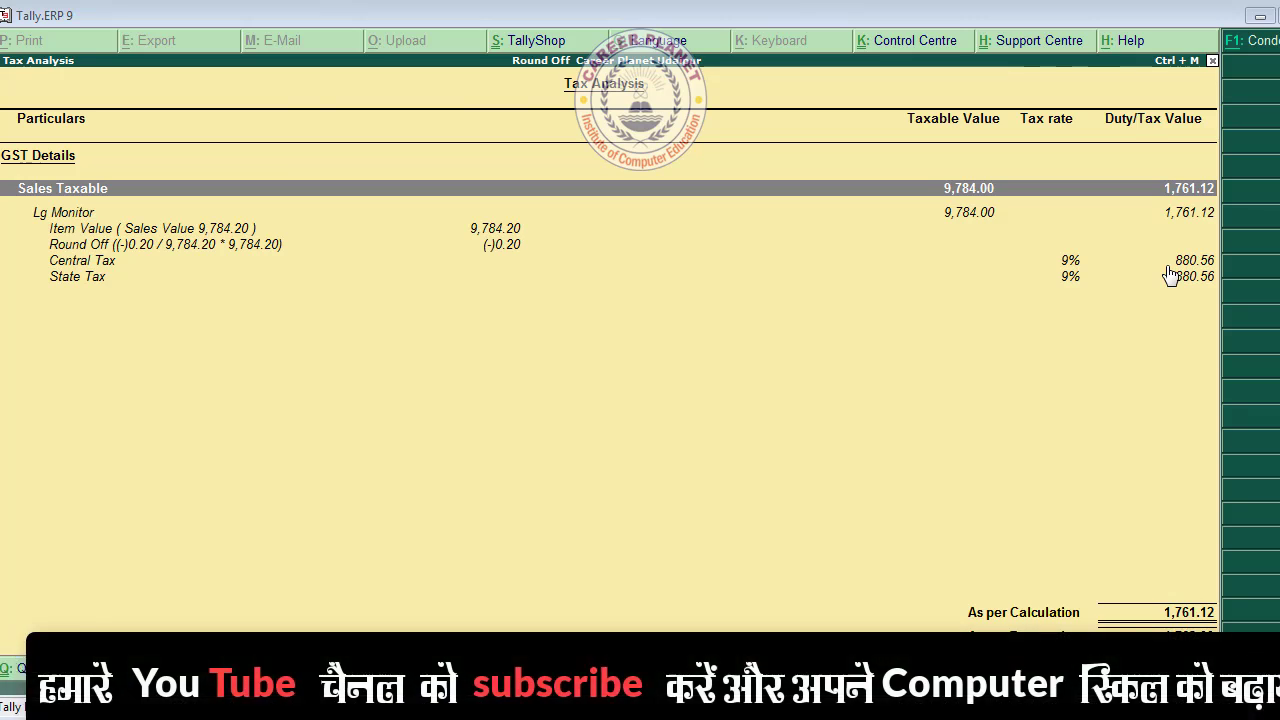
pyautogui.press('Escape')
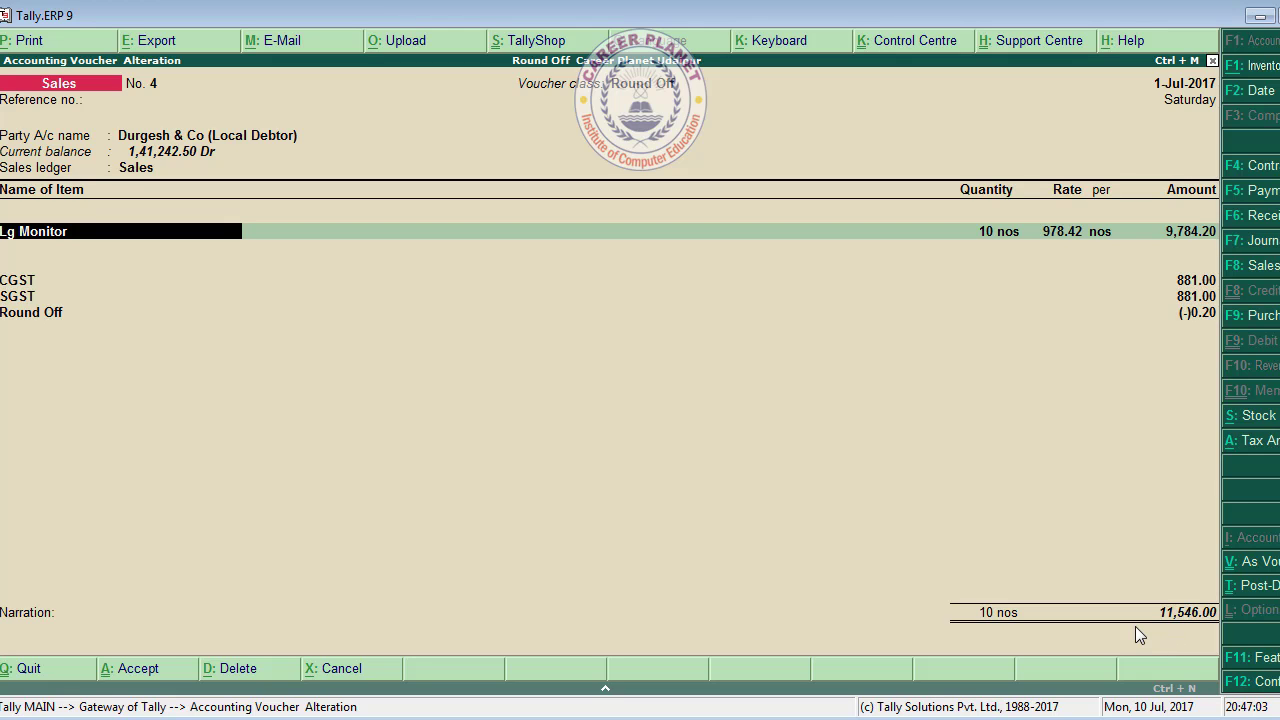
# Open the print preview of sales voucher 4 and examine the invoice's CGST, SGST, Round Off and total amounts.
pyautogui.hotkey('alt', 'p')
pyautogui.press('Return')
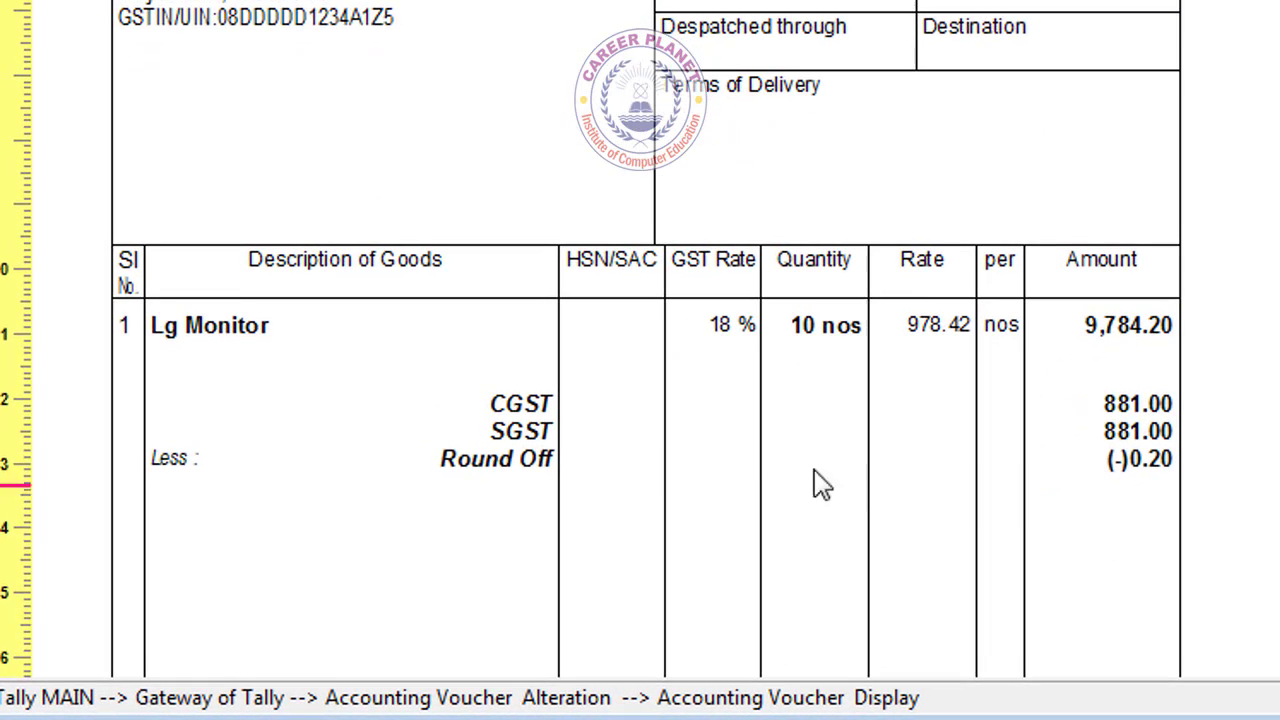
pyautogui.scroll(-3, 643, 463)
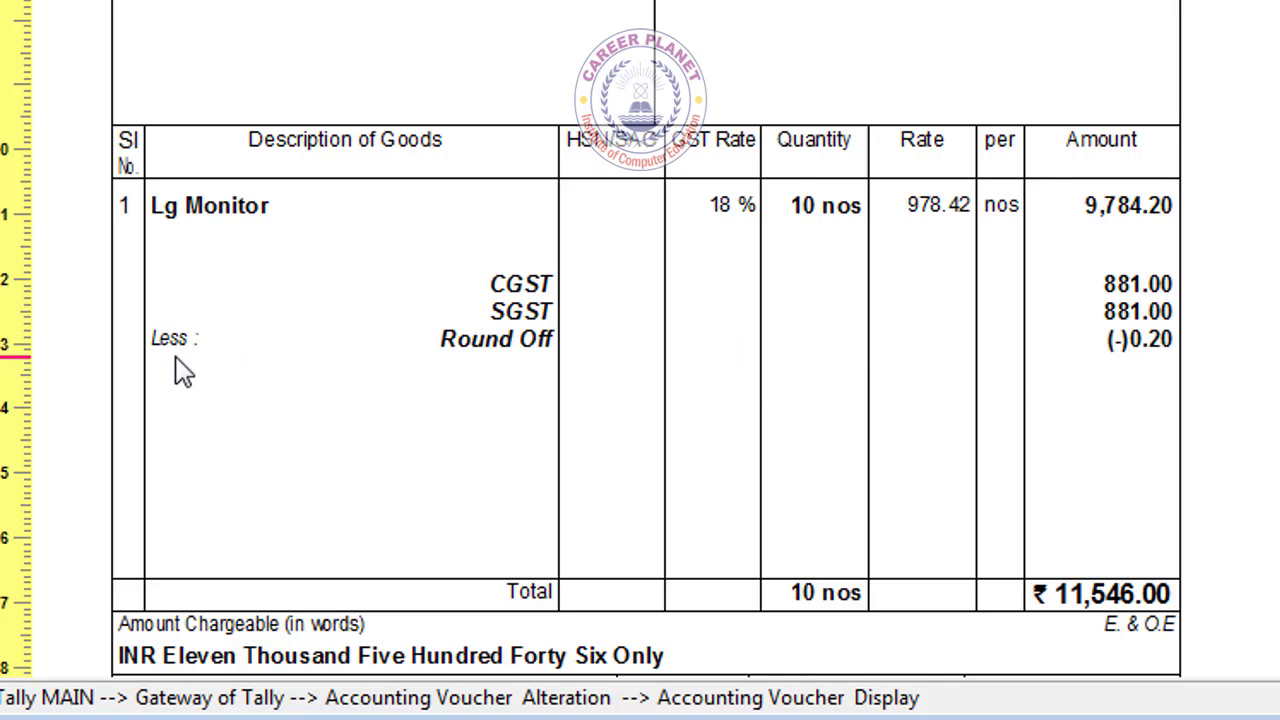
pyautogui.scroll(-2, 400, 404)
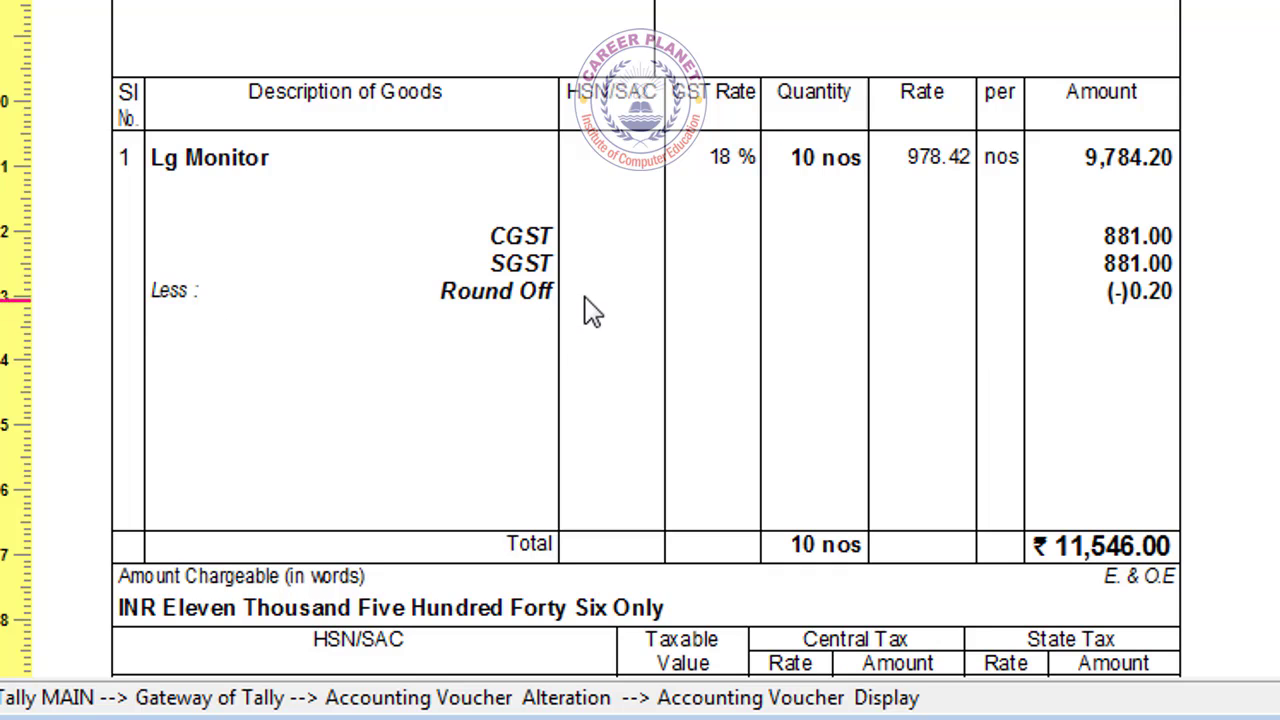
pyautogui.scroll(-3, 1018, 389)
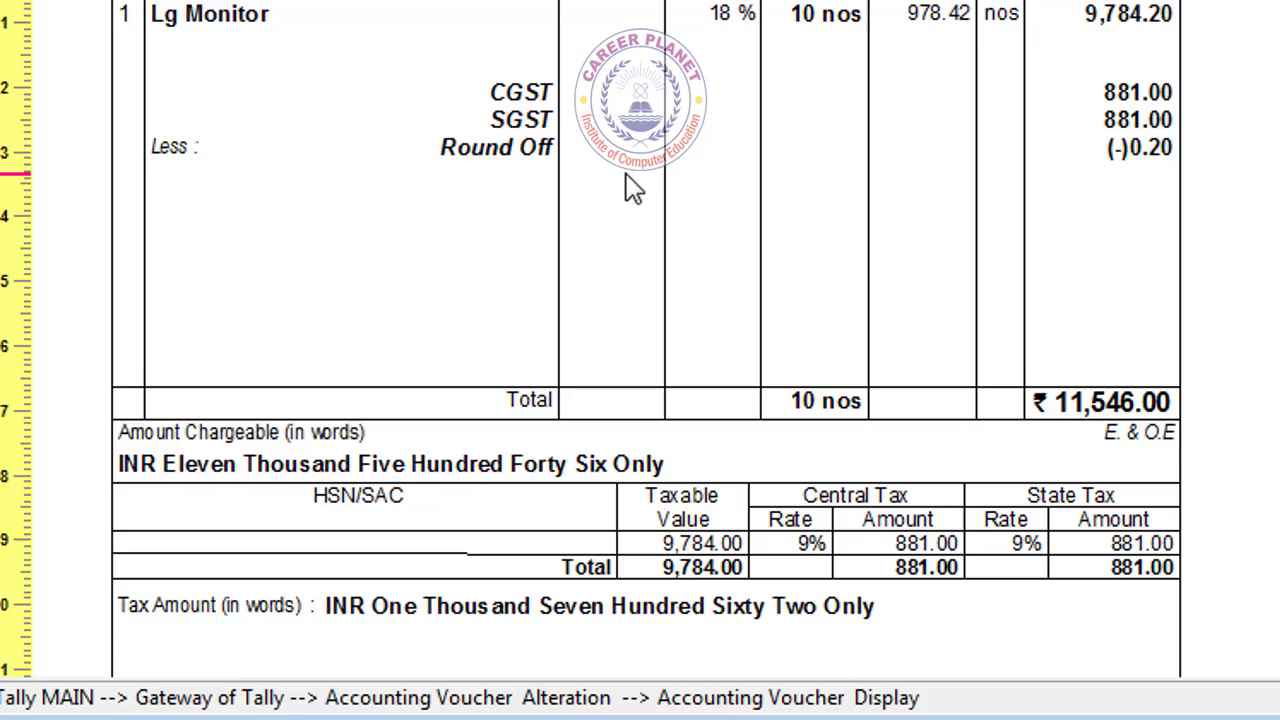
pyautogui.scroll(-2, 906, 200)
pyautogui.scroll(1, 904, 202)
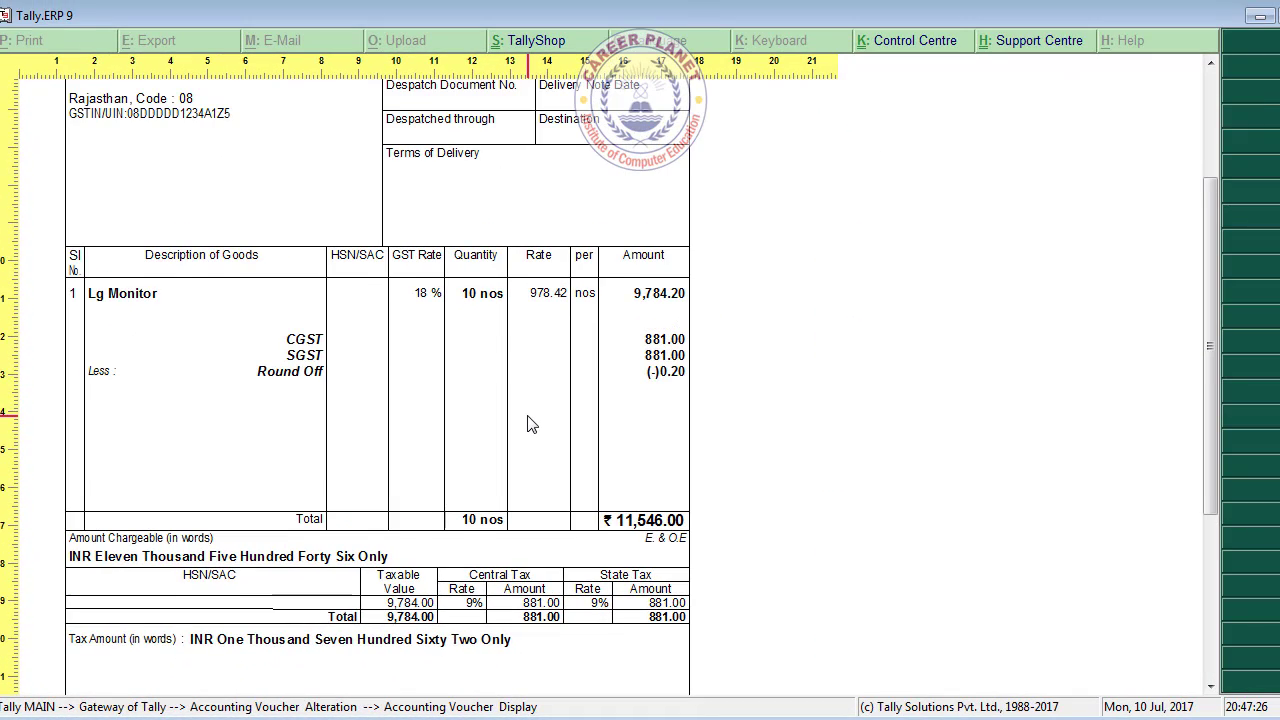
pyautogui.scroll(1, 531, 425)
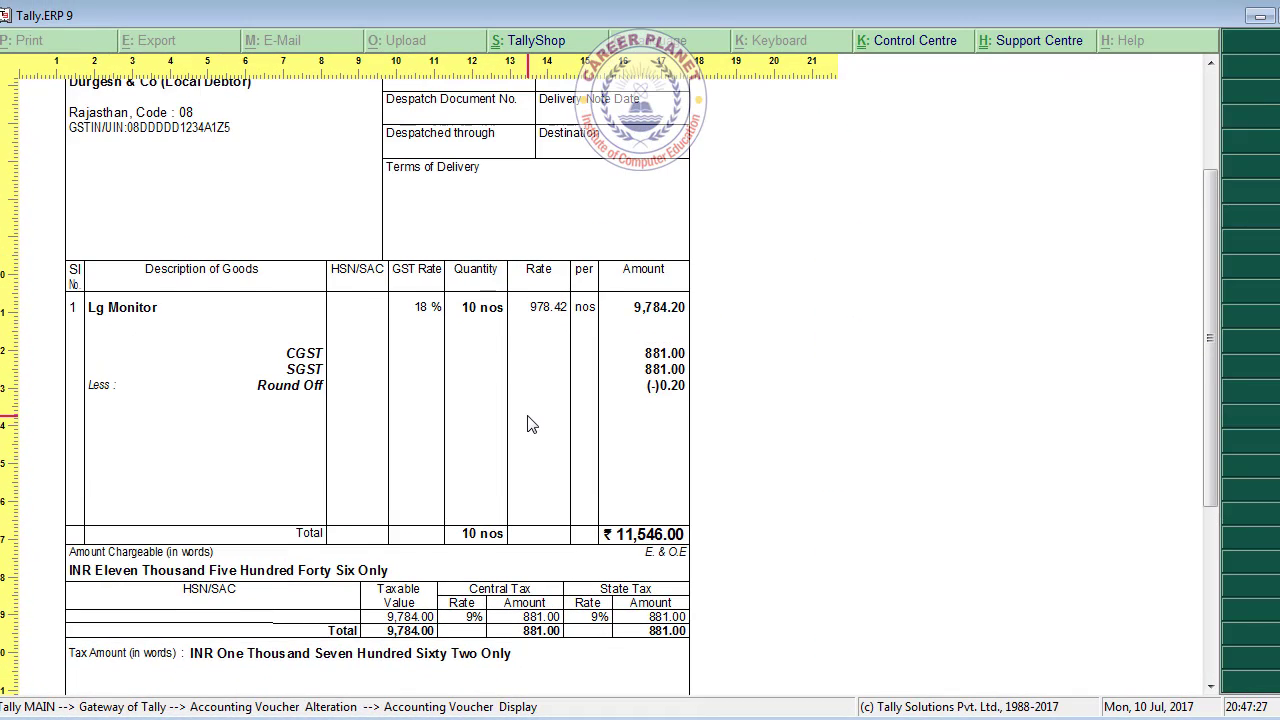